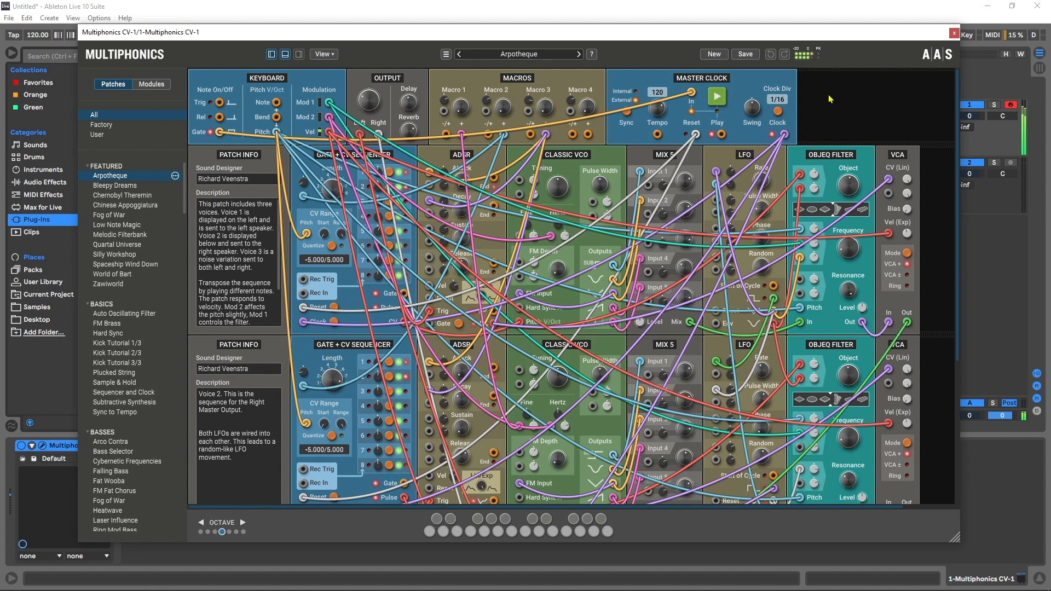
Step: Audition the featured factory patches one after another, from Bleepy Dreams through Silly Workshop, changing the keyboard octave while listening
left_click(115, 186)
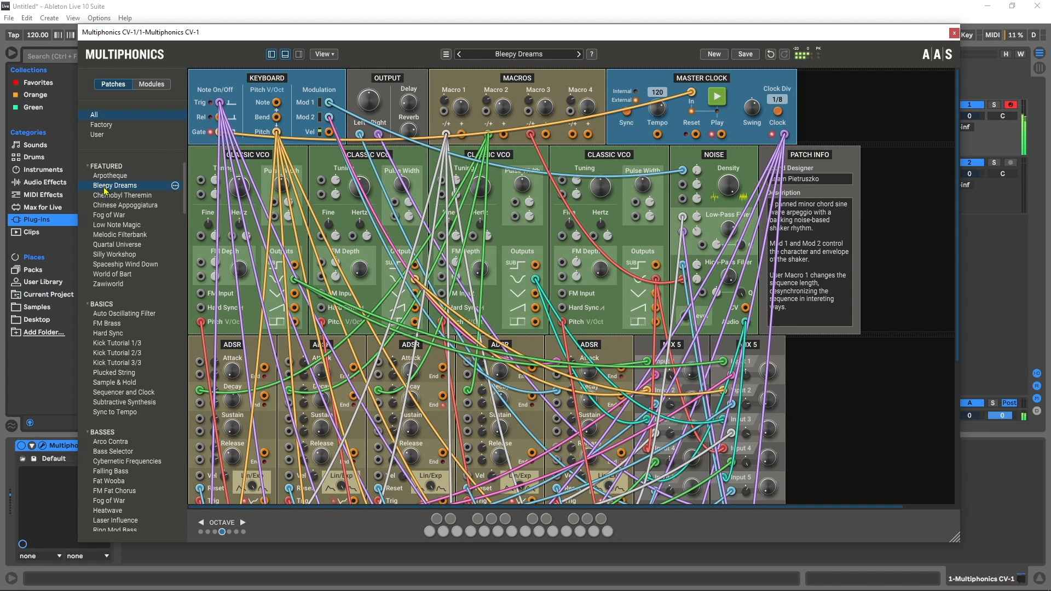
key("z")
left_click(116, 196)
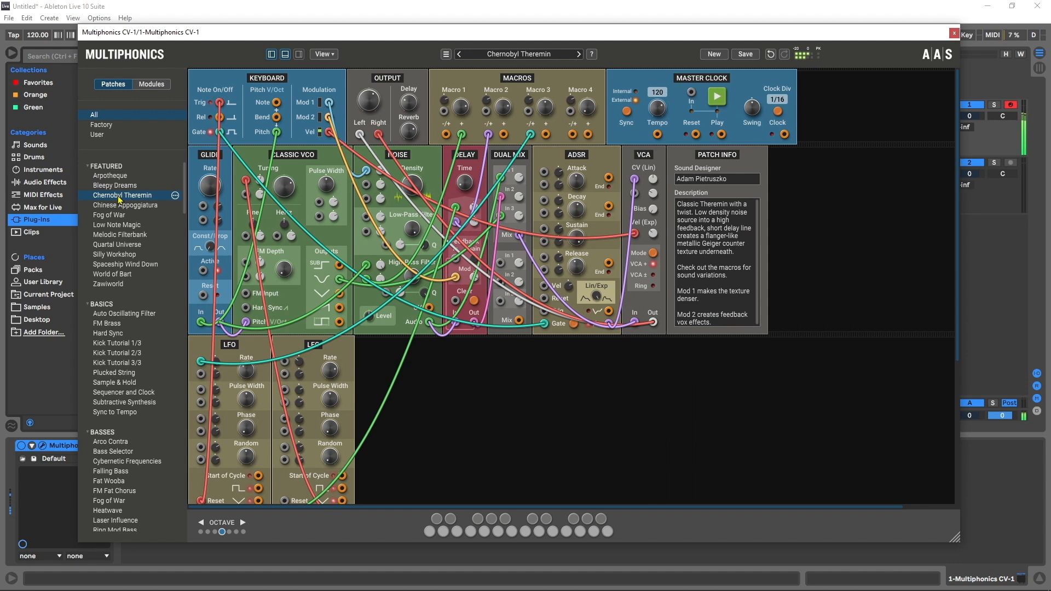
left_click(116, 216)
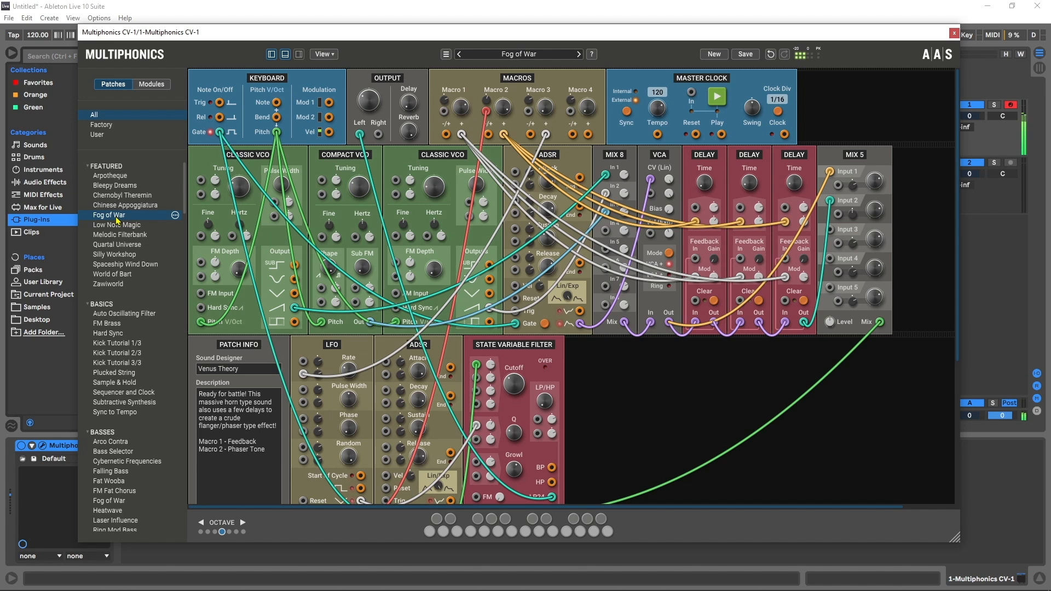
key("x")
left_click(124, 226)
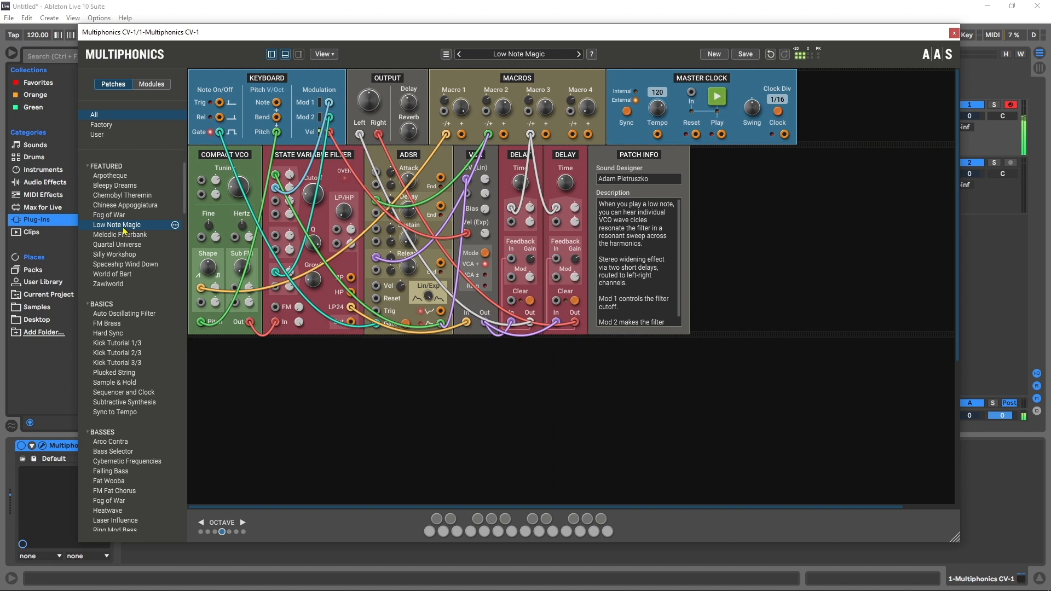
key("z")
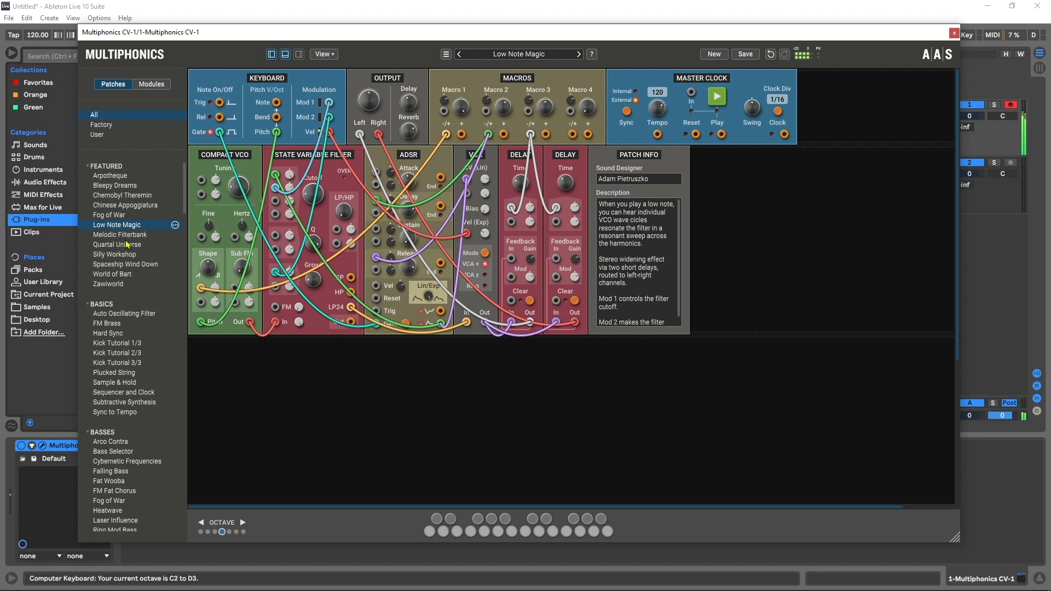
left_click(126, 245)
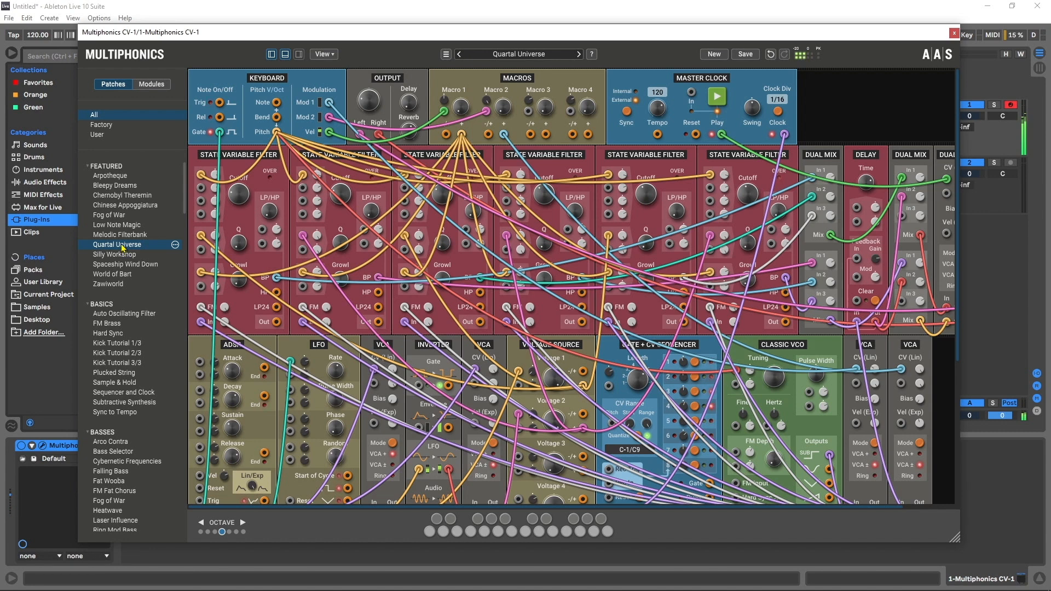
left_click(120, 255)
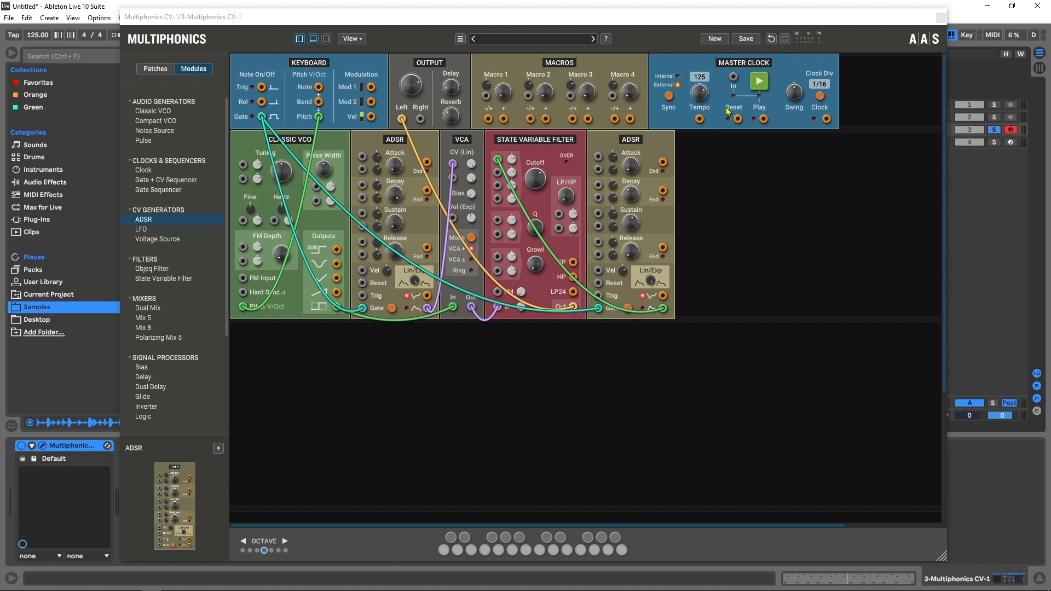
Step: Start a new empty patch
left_click(715, 39)
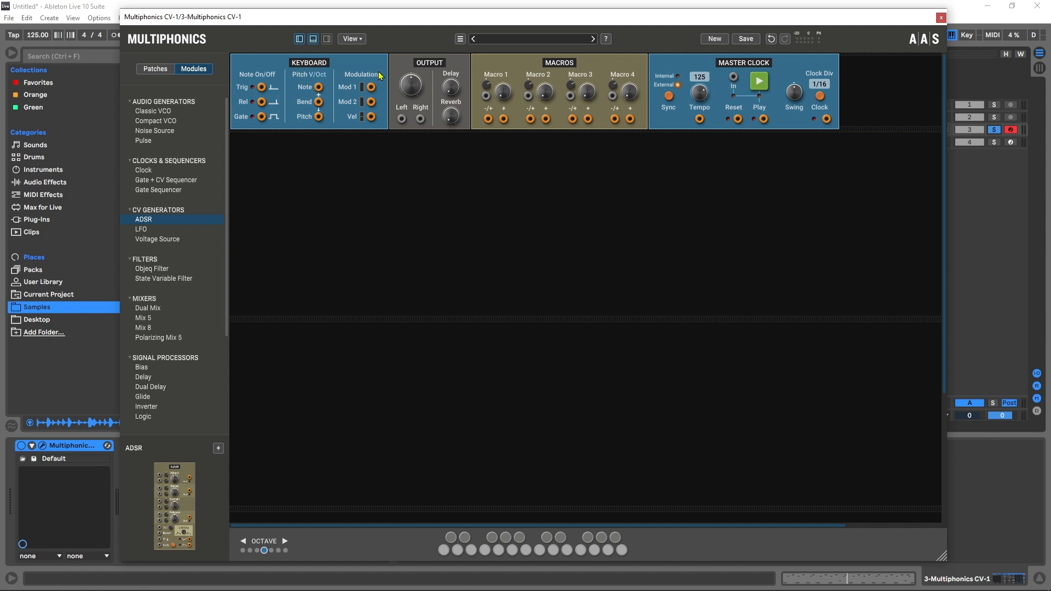
left_click(327, 39)
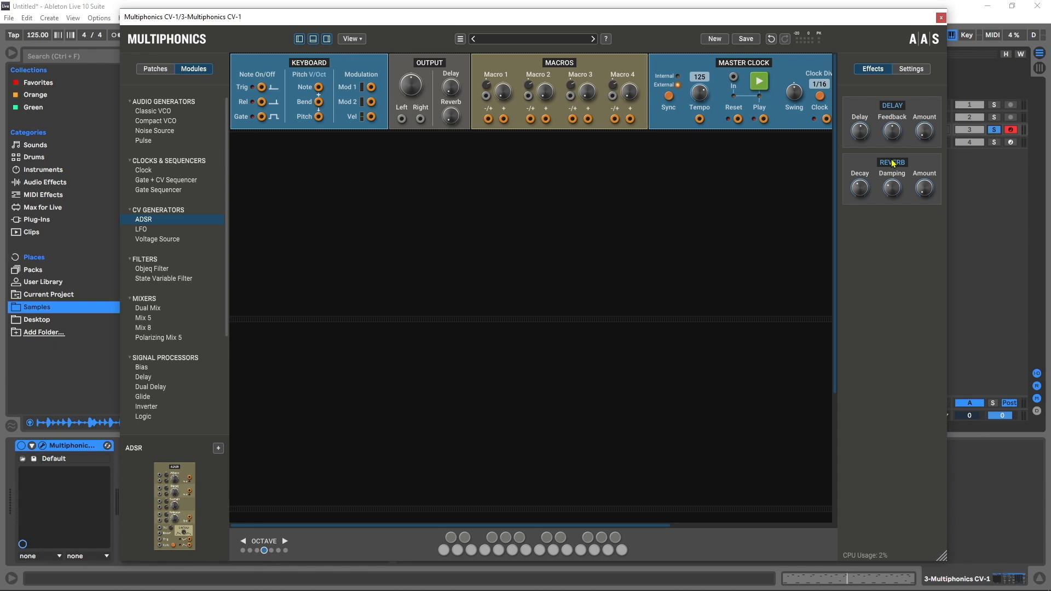
left_click(327, 39)
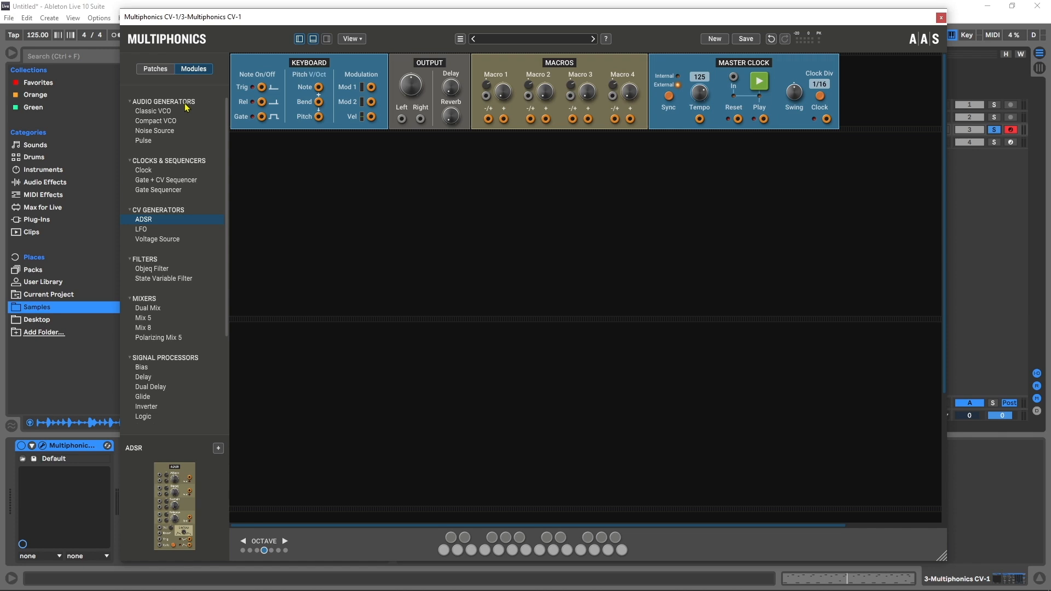
Step: Add a Classic VCO module, briefly patching its output to the left output and unplugging it again
left_click_drag(146, 112, 304, 197)
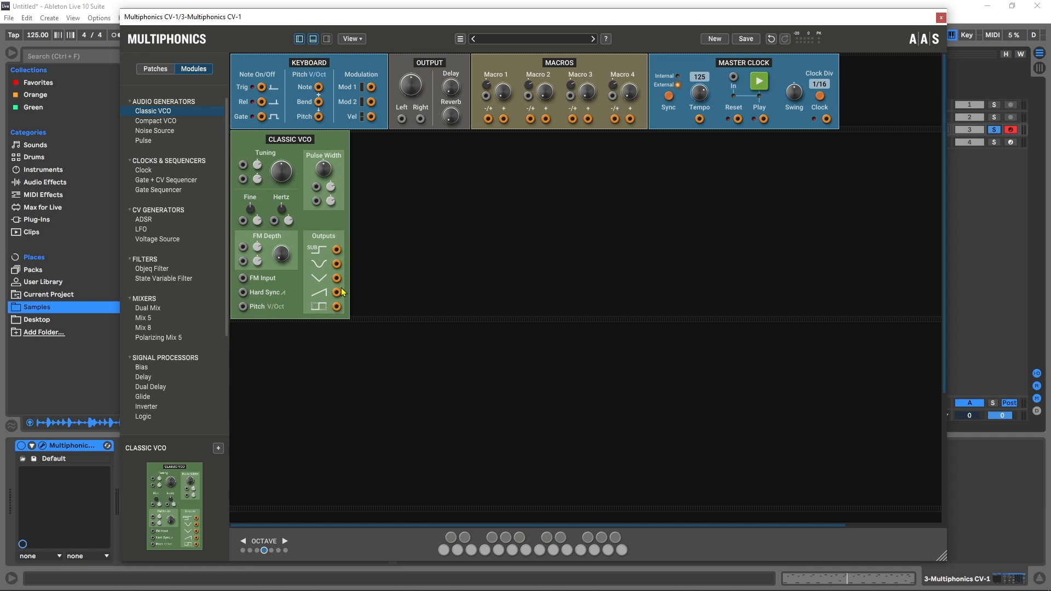
left_click_drag(337, 307, 402, 118)
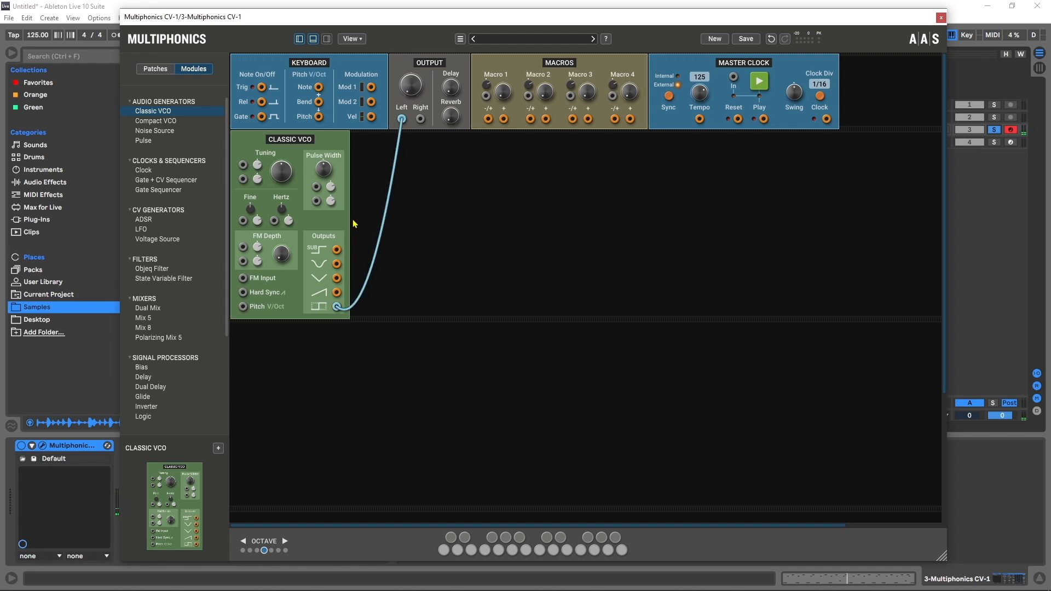
left_click_drag(412, 93, 412, 89)
left_click_drag(402, 118, 388, 207)
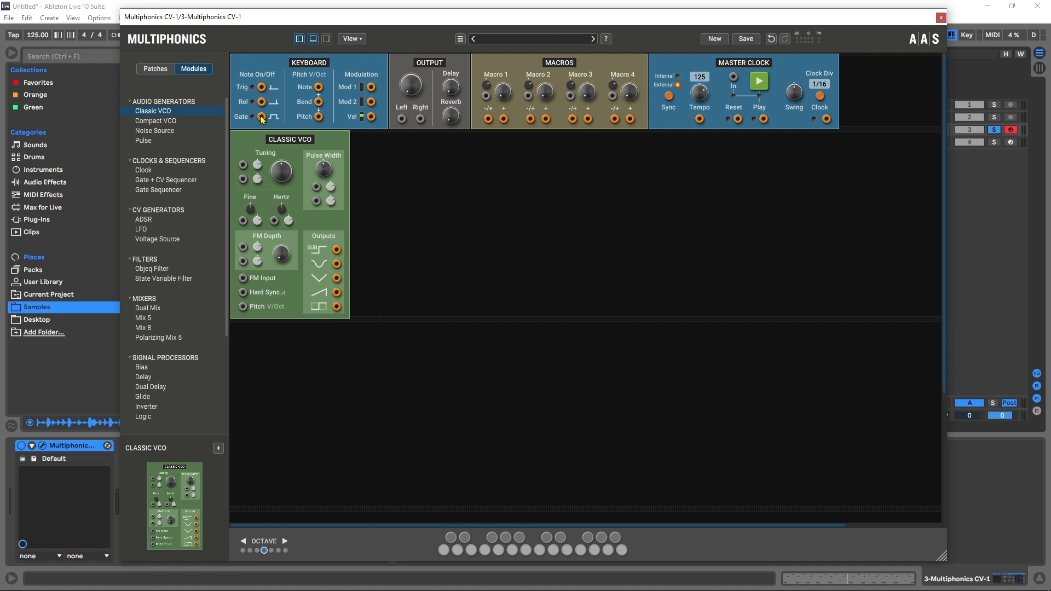
Step: Add a VCA module next to the Classic VCO
scroll(164, 236, "down", 2)
left_click_drag(147, 379, 380, 212)
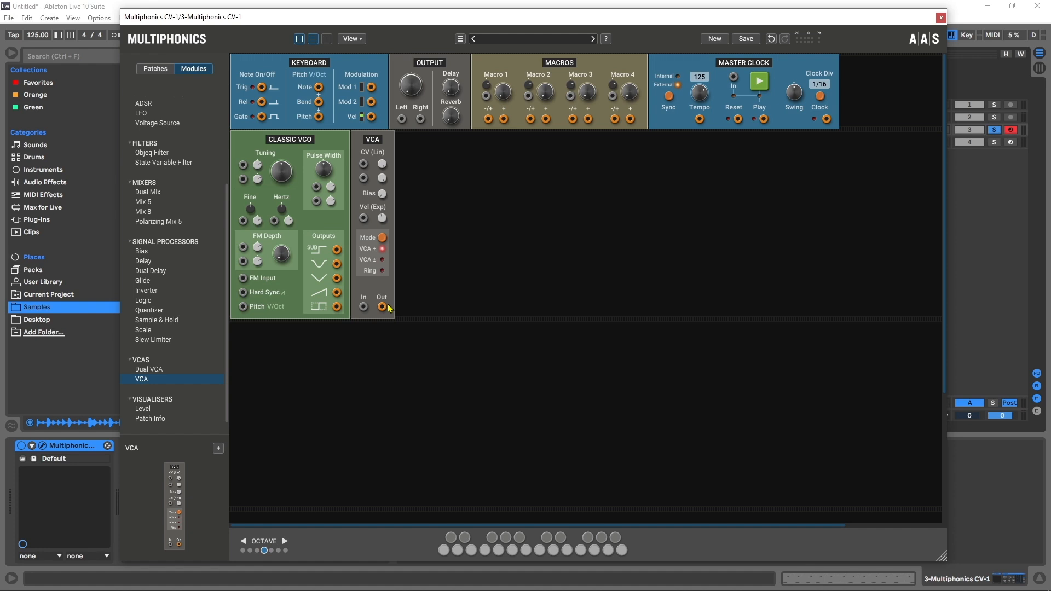
Step: Wire the VCA: its Out to the left output, the VCO output into its In, and keyboard Gate into CV (Lin)
left_click_drag(382, 308, 402, 120)
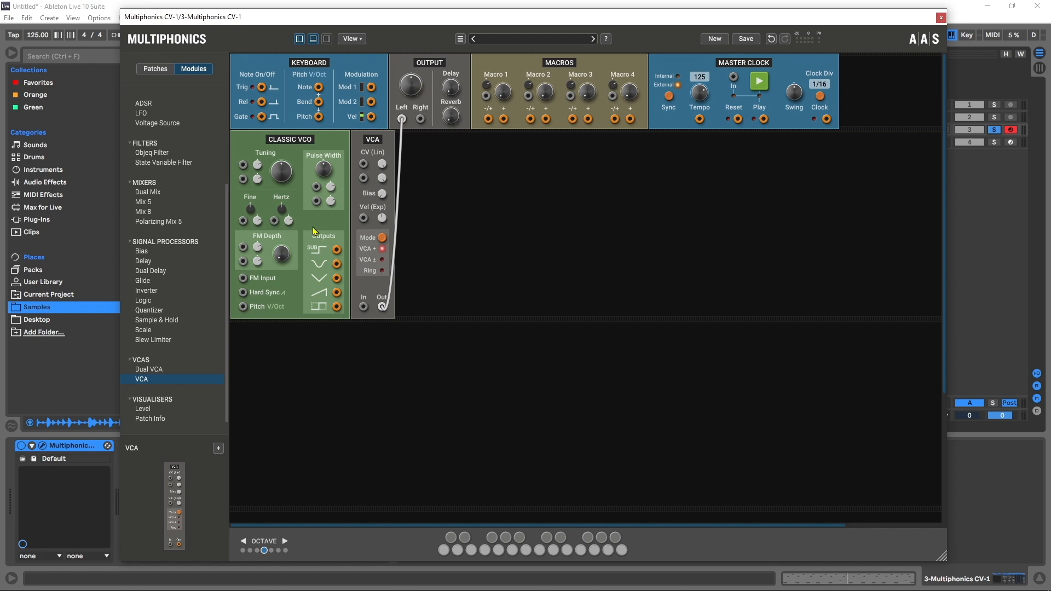
left_click_drag(337, 311, 363, 307)
left_click_drag(262, 117, 363, 165)
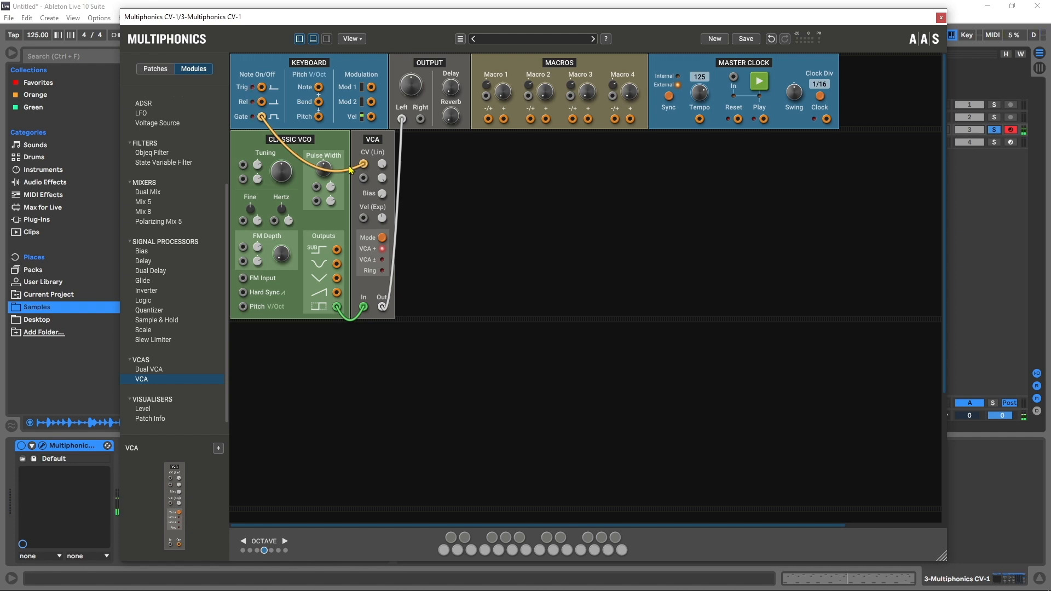
Step: Insert an ADSR module and route the keyboard gate through it into the VCA's CV (Lin) input
scroll(171, 288, "up", 4)
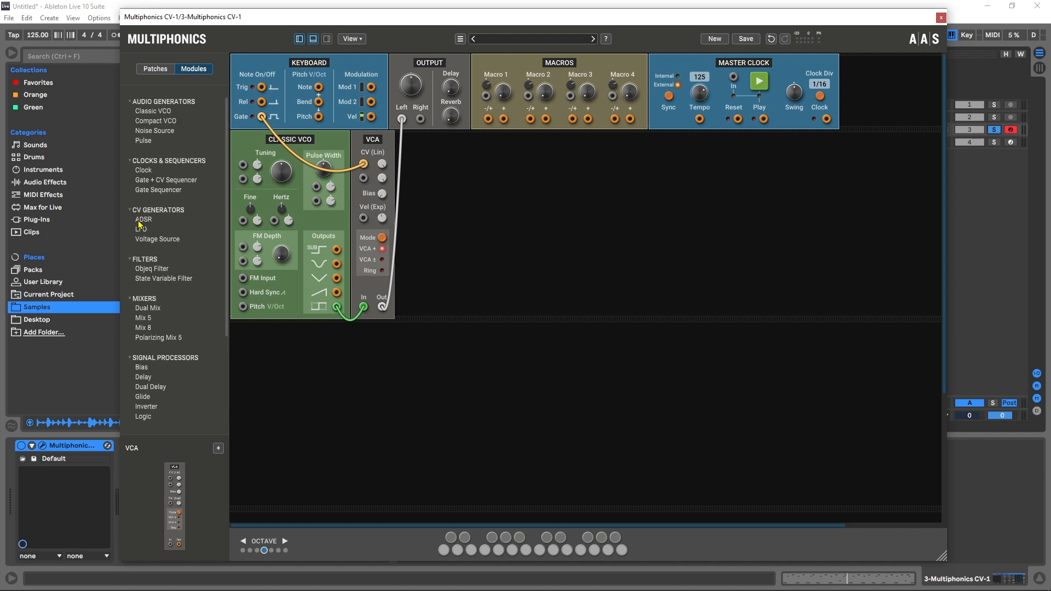
left_click_drag(140, 223, 352, 198)
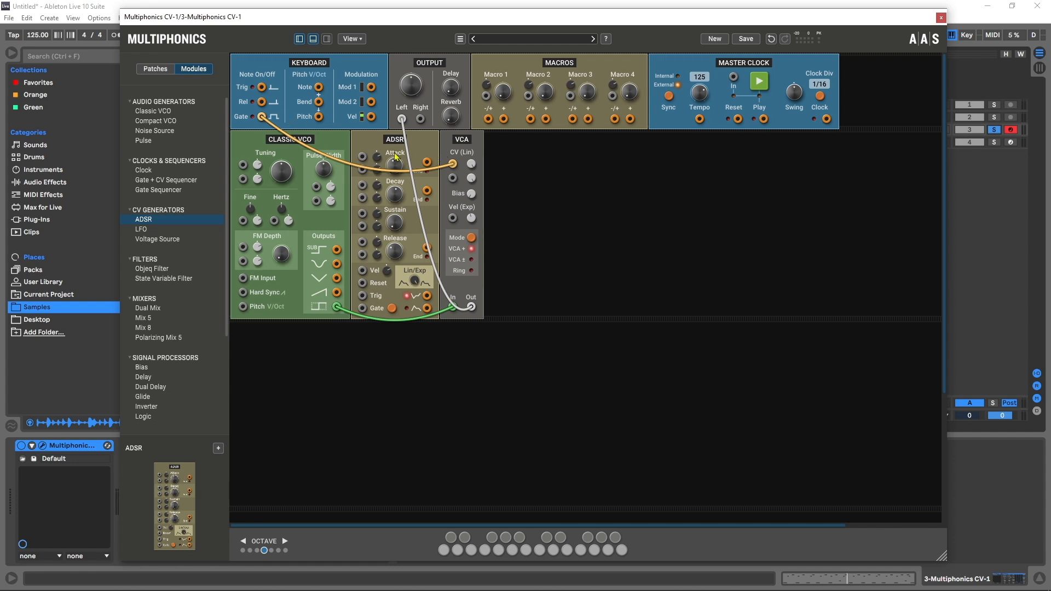
left_click_drag(453, 164, 362, 311)
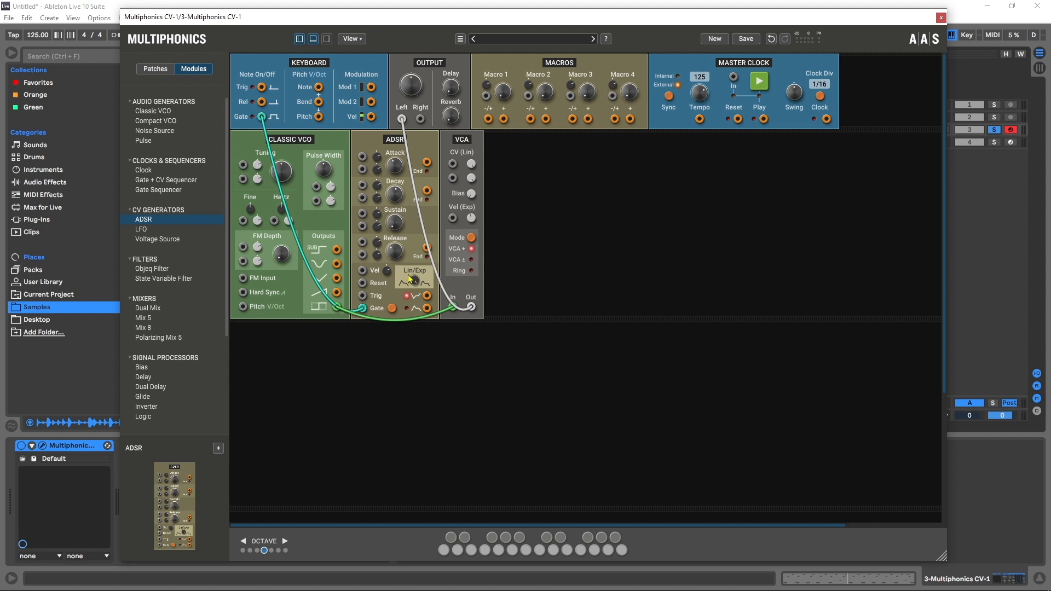
left_click_drag(428, 308, 452, 164)
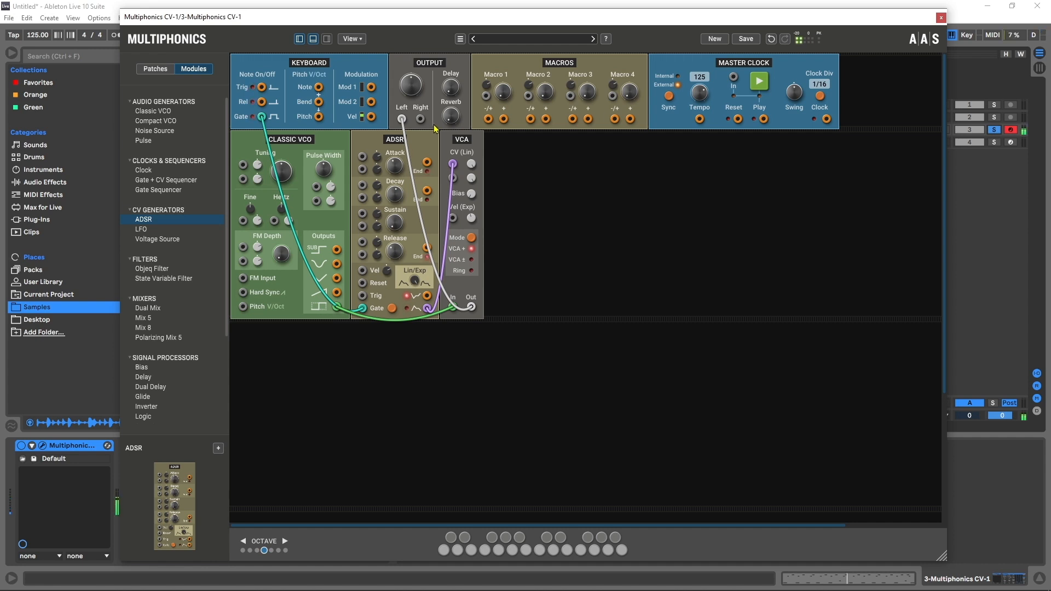
mouse_move(394, 173)
mouse_move(396, 251)
Step: Patch the keyboard Pitch output into the VCO's Pitch V/Oct input and play test notes
left_click_drag(243, 308, 320, 119)
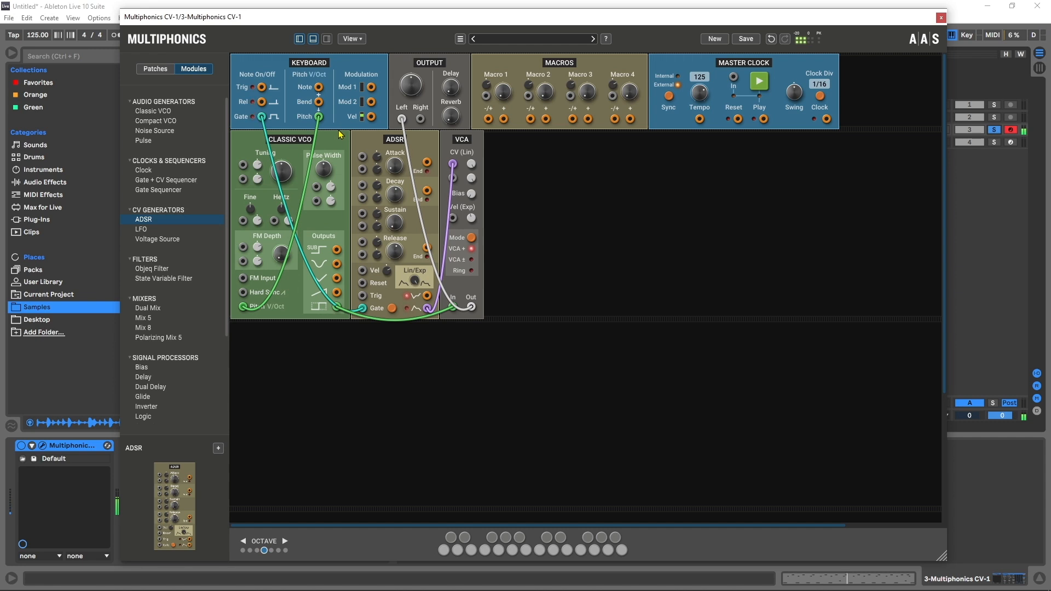
key("z")
key("a")
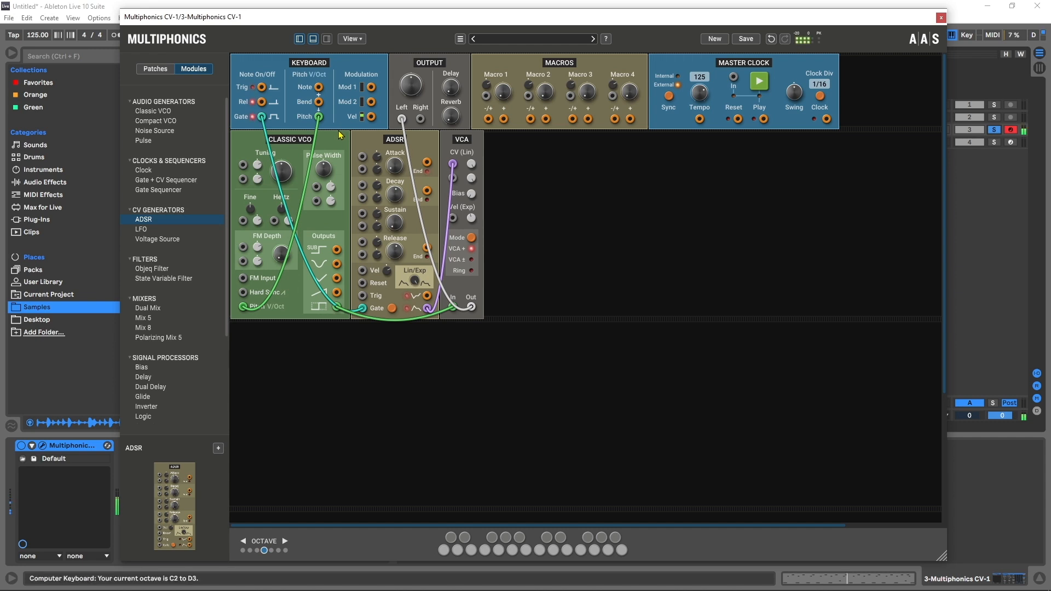
key("x")
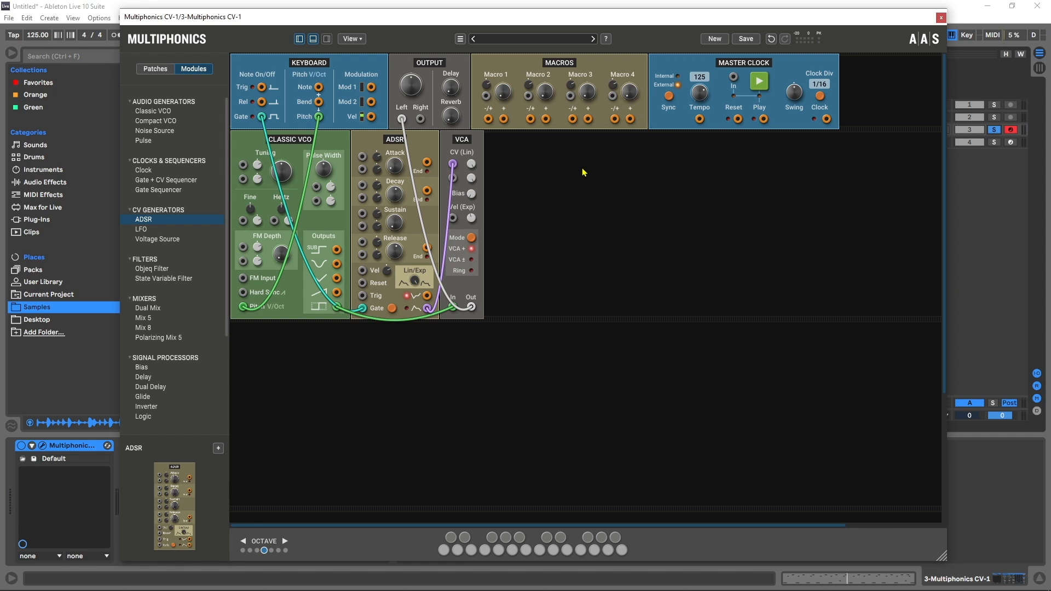
key("space")
left_click_drag(159, 16, 372, 66)
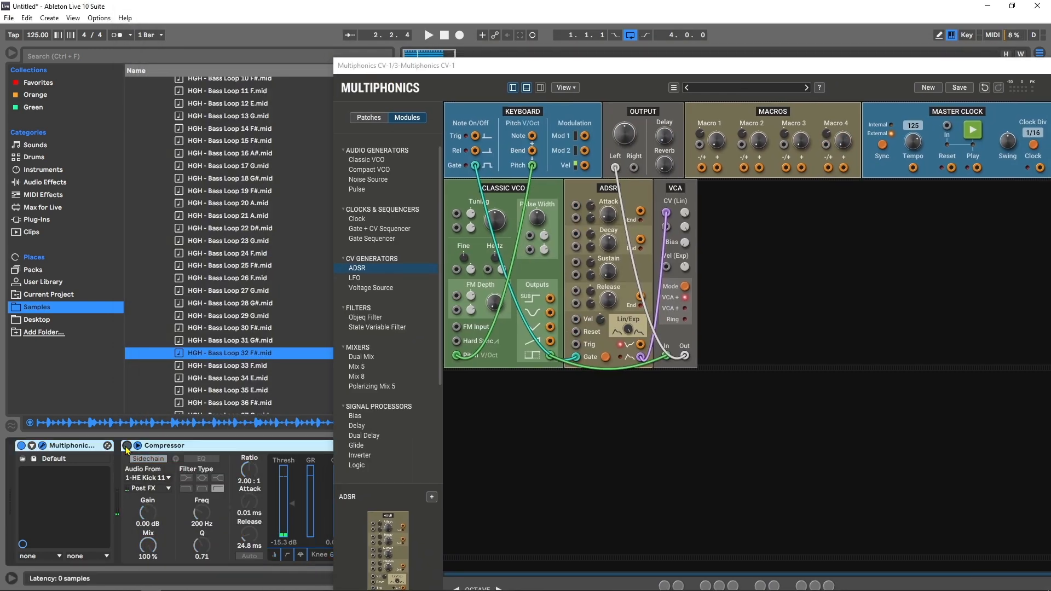
left_click_drag(498, 65, 282, 10)
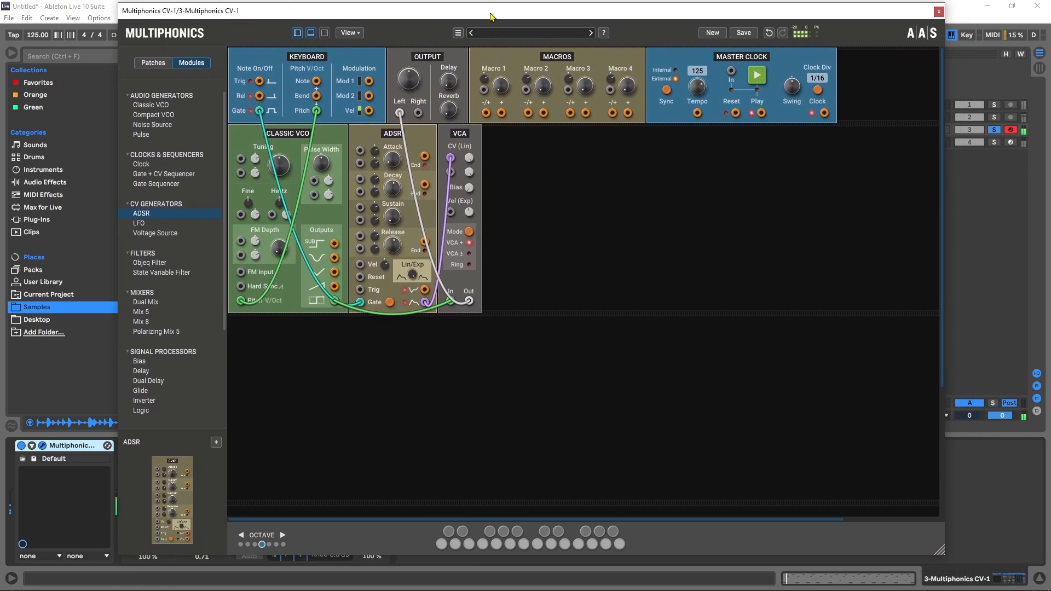
left_click_drag(489, 12, 483, 21)
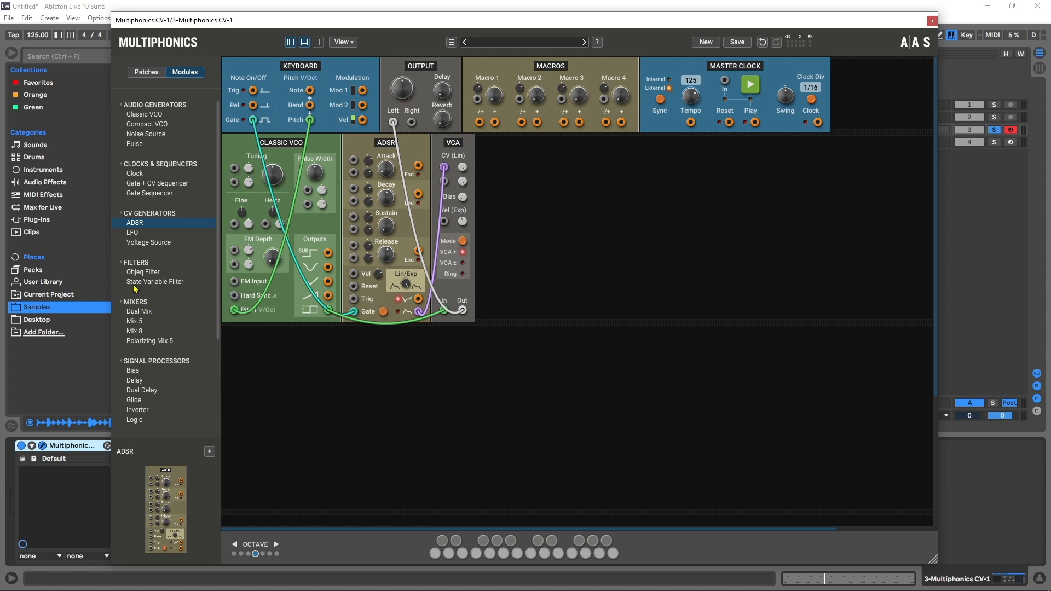
Step: Add a State Variable Filter and route the VCA output through the filter to the left output
left_click_drag(149, 282, 512, 219)
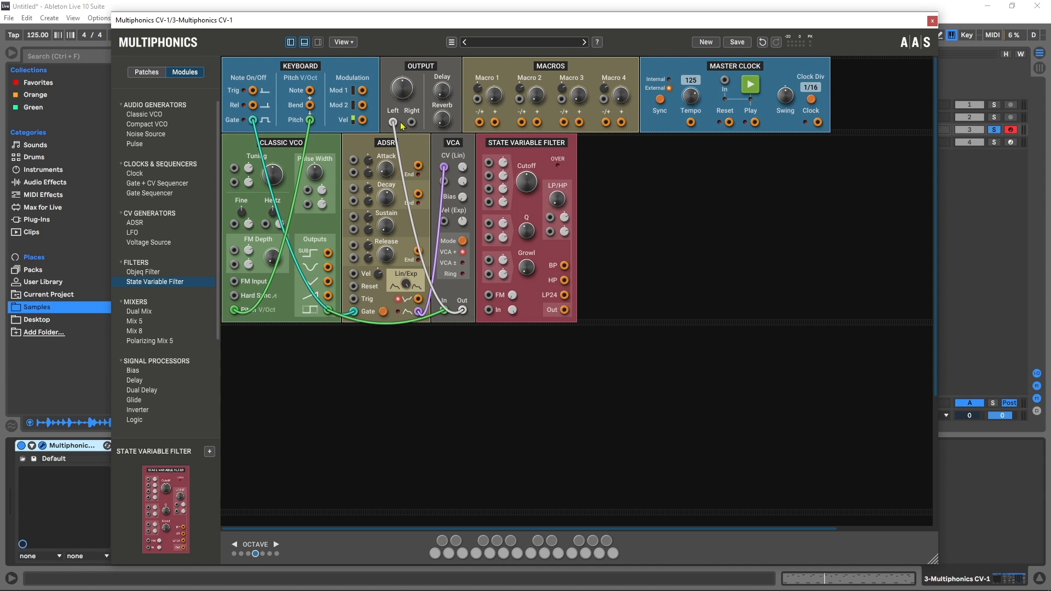
left_click_drag(393, 122, 488, 310)
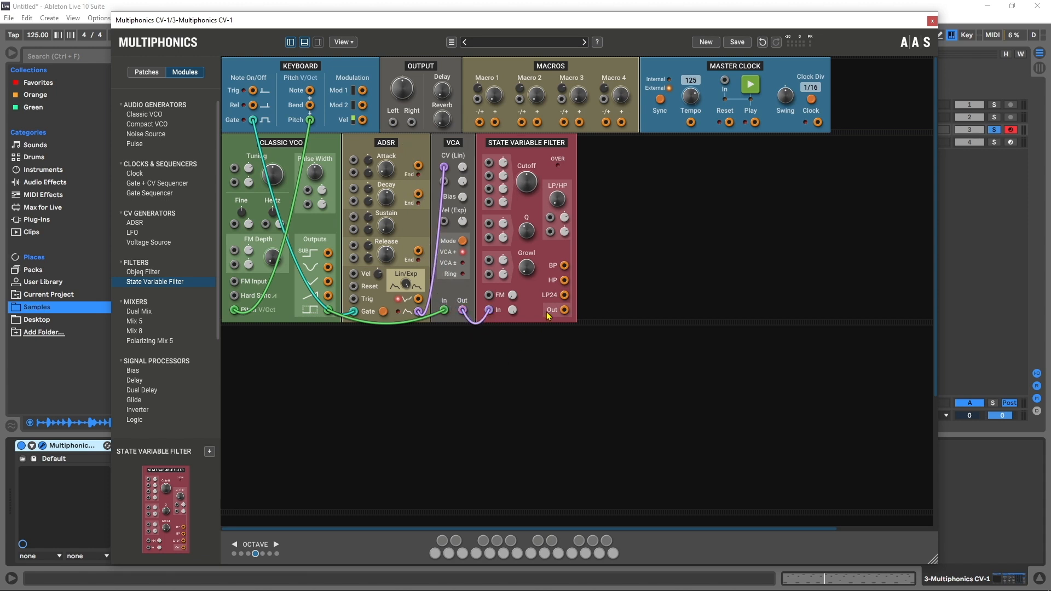
left_click_drag(564, 310, 393, 121)
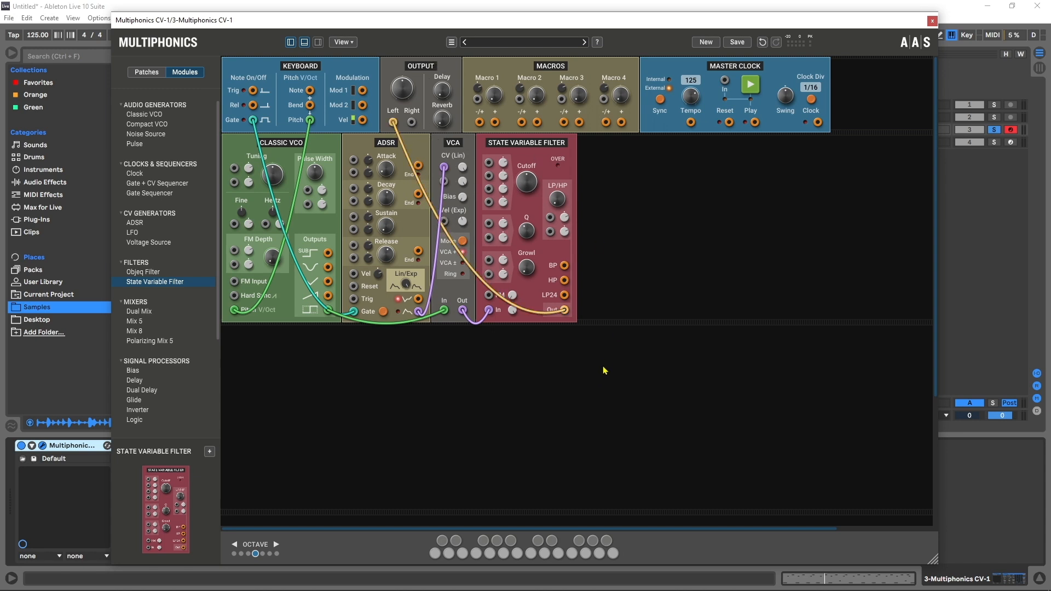
Step: Adjust the filter's Cutoff and Growl knobs
mouse_move(526, 183)
left_click_drag(531, 181, 531, 165)
left_click_drag(526, 181, 527, 220)
mouse_move(525, 272)
left_mouse_down()
mouse_move(526, 241)
mouse_move(525, 255)
left_mouse_up()
left_click_drag(528, 183, 528, 178)
Step: Add a second ADSR module and patch its output into the filter's cutoff modulation input
left_click_drag(135, 223, 566, 312)
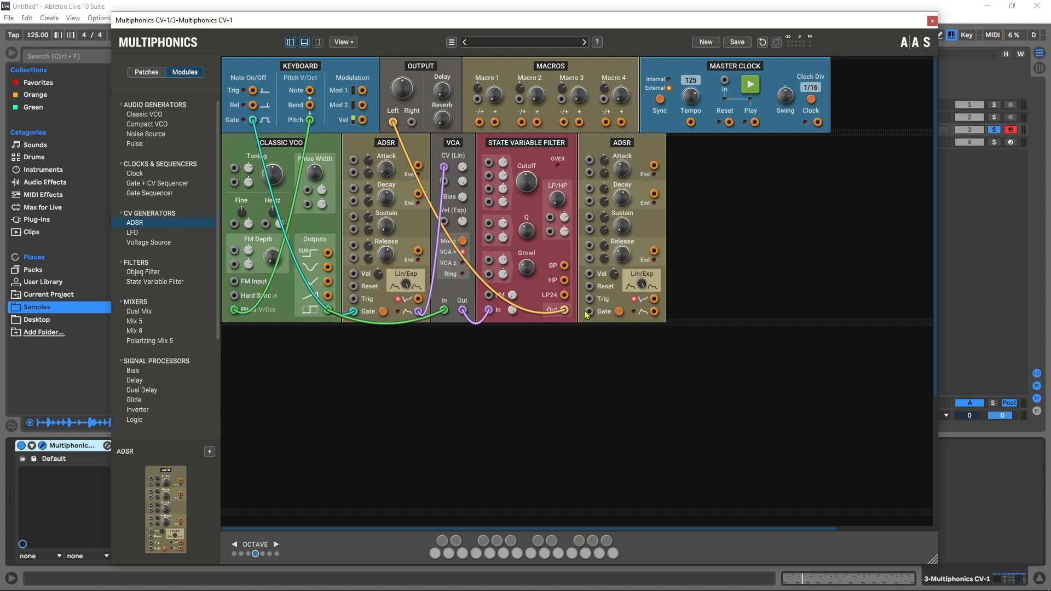
mouse_move(655, 311)
left_mouse_down()
mouse_move(636, 314)
mouse_move(499, 215)
mouse_move(489, 163)
left_mouse_up()
key("space")
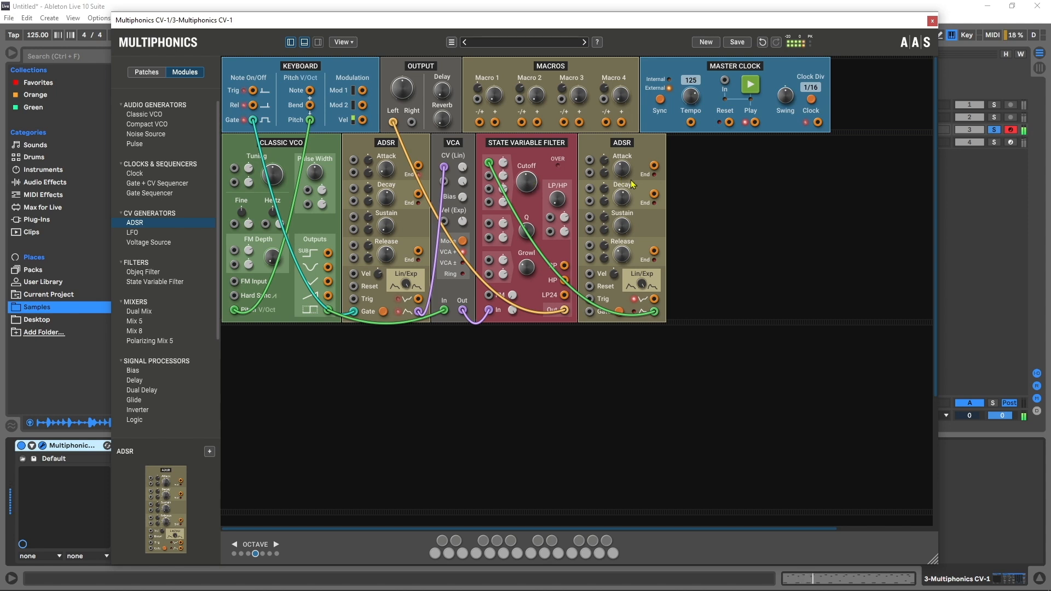
mouse_move(624, 174)
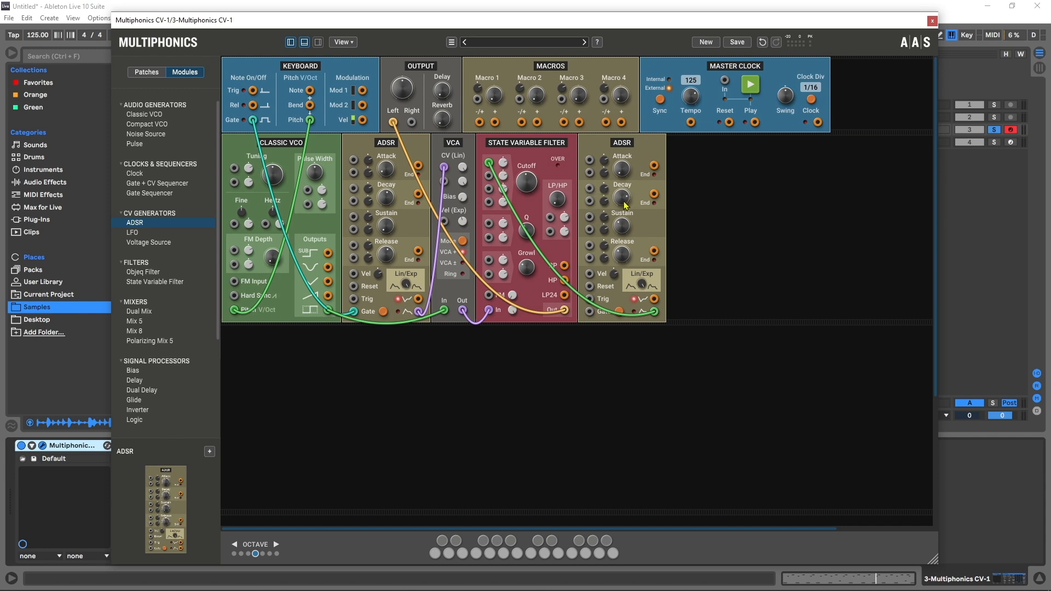
key("space")
Step: Patch the keyboard Gate into the second ADSR's Gate input and lower its Attack
left_click_drag(253, 120, 591, 312)
key("space")
left_click_drag(624, 194, 623, 194)
left_click_drag(622, 254, 622, 255)
left_click_drag(622, 169, 615, 234)
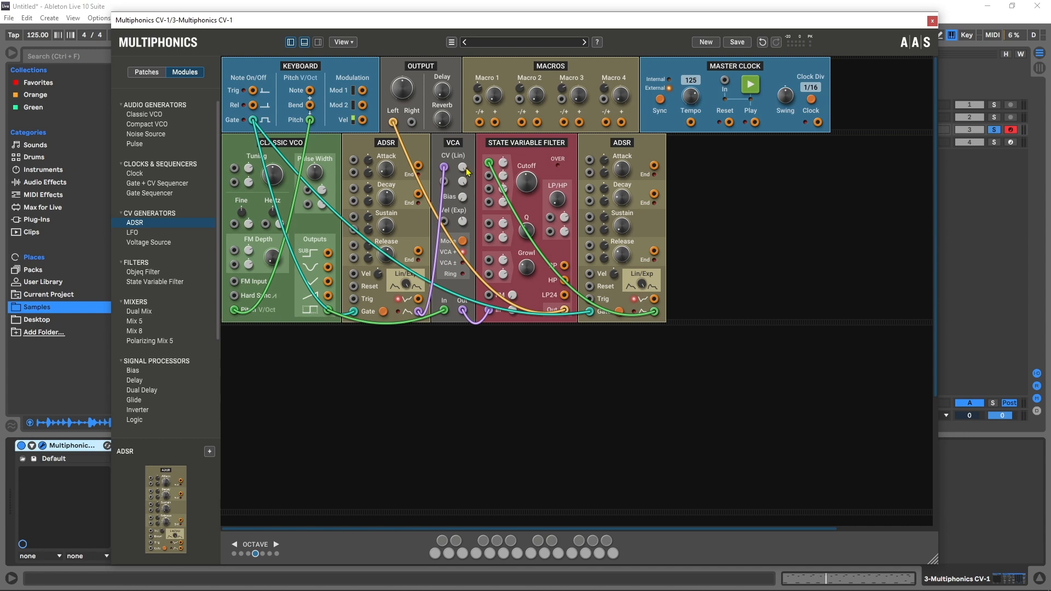
Step: Show the Delay and Reverb effects panel
mouse_move(527, 189)
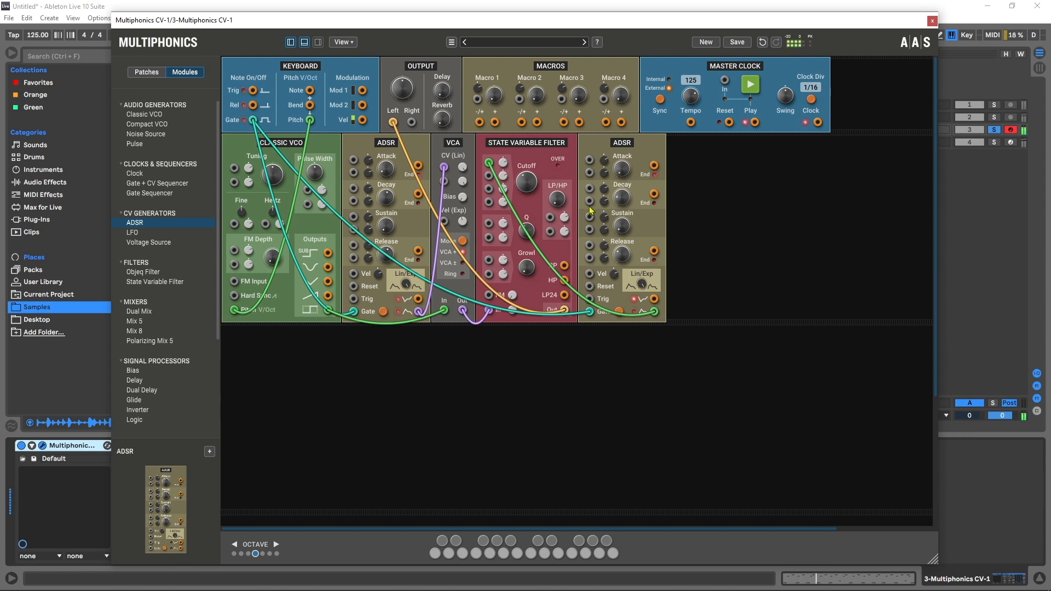
mouse_move(621, 201)
left_click(318, 42)
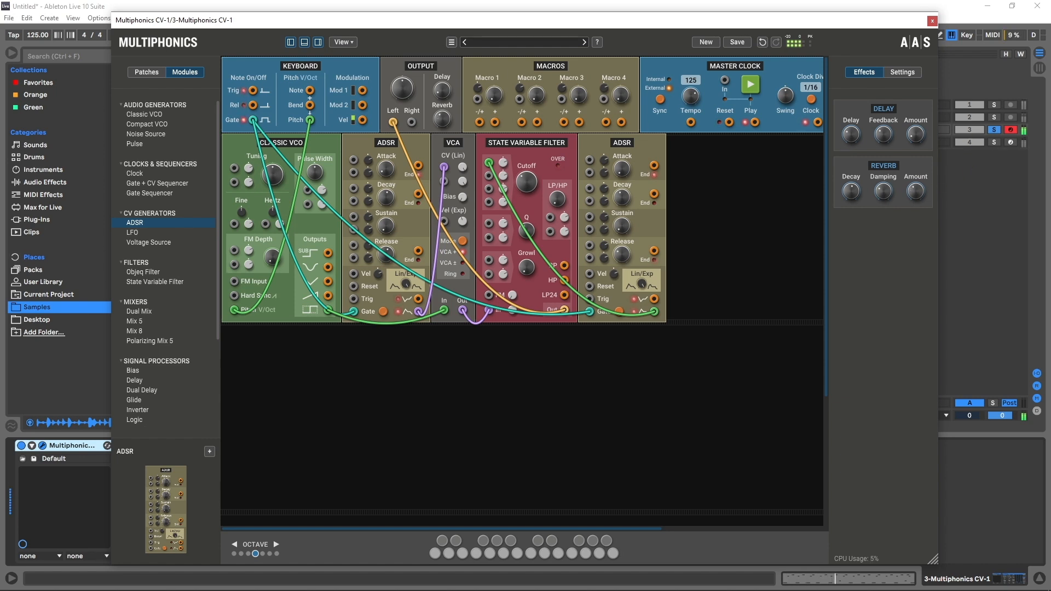
Step: Fine-tune the output level, the filter's Cutoff and Q, and the second ADSR's attack, decay, sustain and release while auditioning
left_click_drag(404, 88, 404, 79)
left_click_drag(534, 179, 527, 191)
left_click(622, 166)
left_click_drag(629, 202, 629, 186)
mouse_move(626, 264)
left_mouse_down()
mouse_move(627, 241)
mouse_move(627, 255)
left_mouse_up()
mouse_move(527, 185)
left_mouse_down()
mouse_move(528, 195)
mouse_move(528, 185)
left_mouse_up()
left_click_drag(527, 231, 526, 233)
left_click_drag(622, 226, 622, 225)
left_click_drag(622, 169, 622, 169)
left_click_drag(622, 226, 625, 218)
left_click(993, 130)
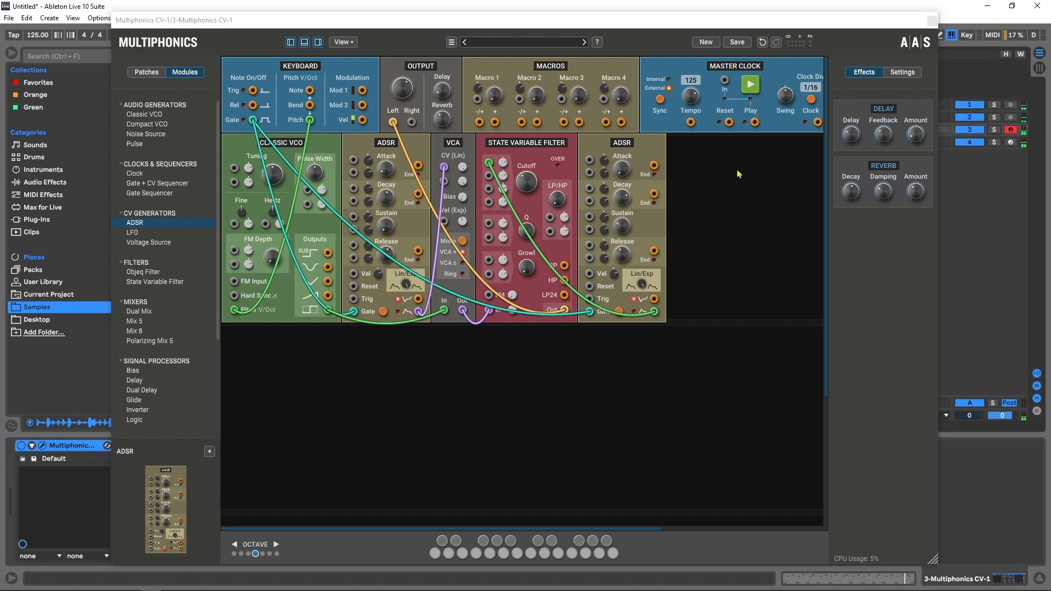
key("space")
left_click_drag(402, 89, 402, 89)
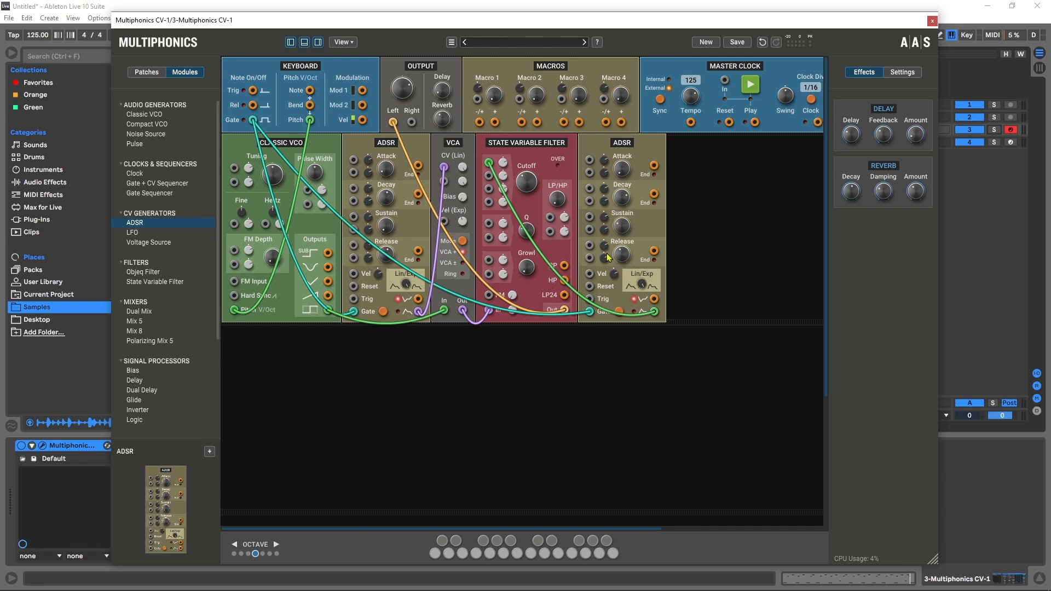
Step: Close the synth window and replace track 4's instrument with a copy of track 3's Multiphonics CV-1 device
left_click(932, 20)
left_click(884, 143)
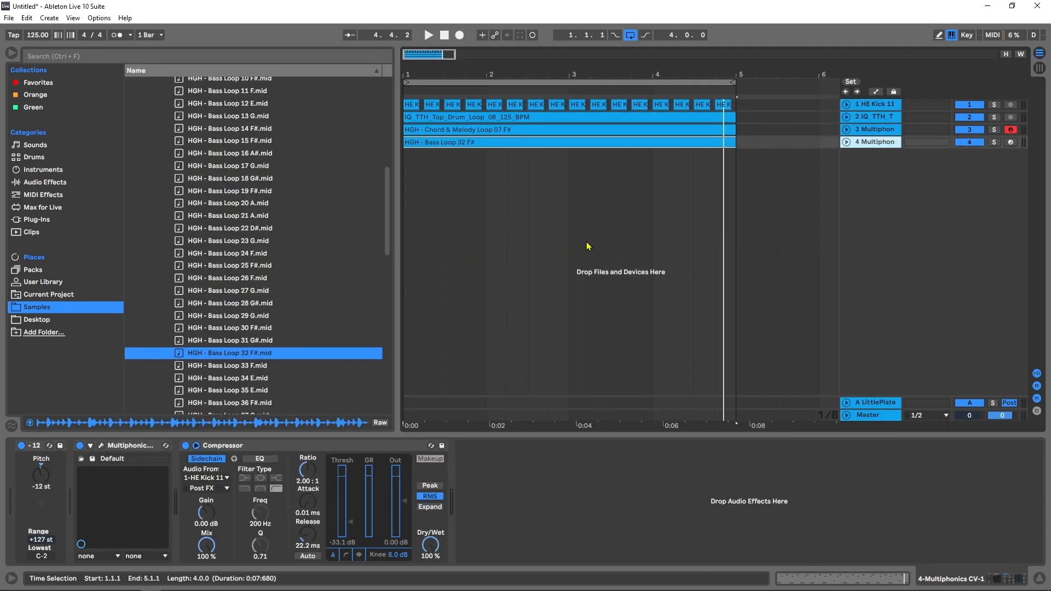
key("Delete")
left_click(119, 445)
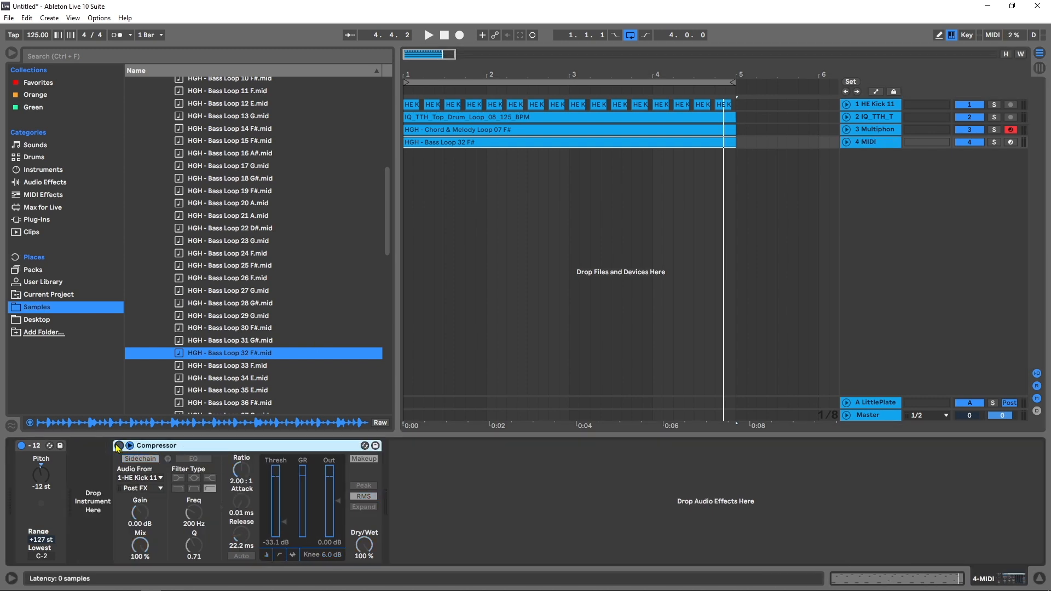
left_click(885, 131)
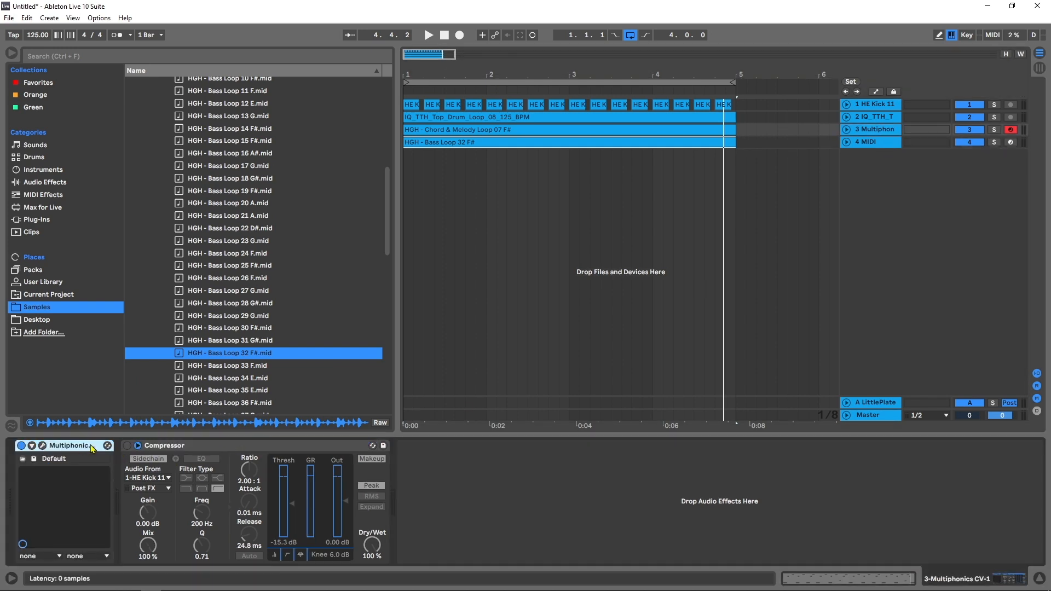
left_click(875, 142)
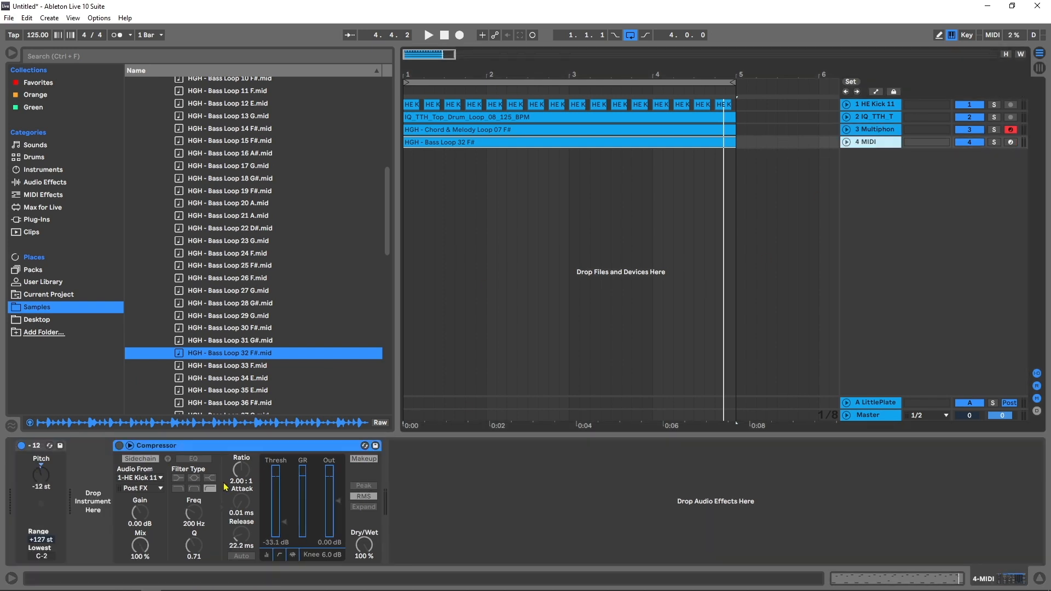
key("ctrl+v")
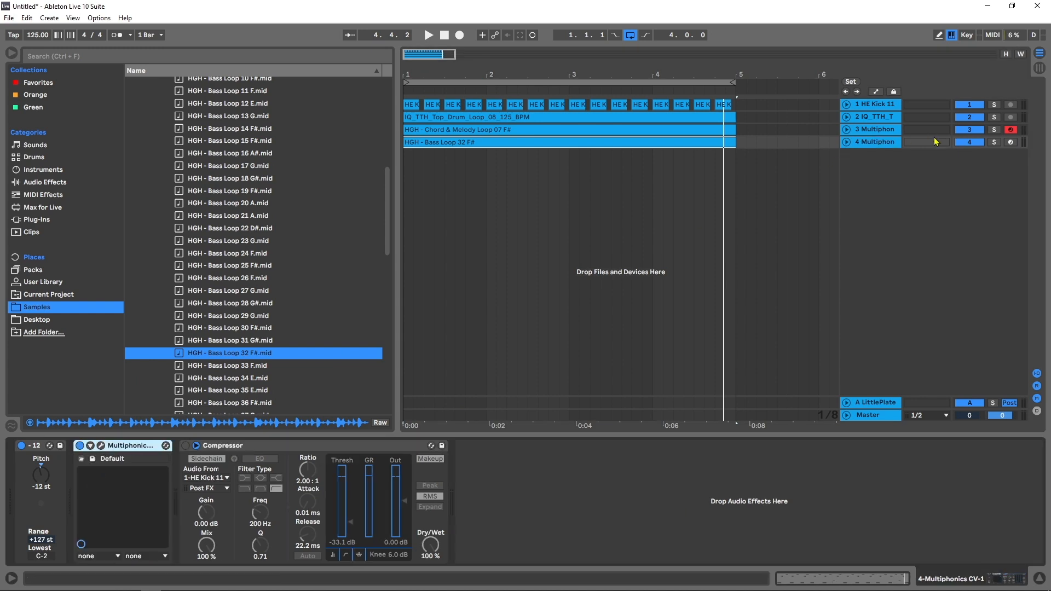
Step: Solo track 4, open its Multiphonics CV-1 window and start playback
left_click(995, 145)
left_click(100, 446)
key("space")
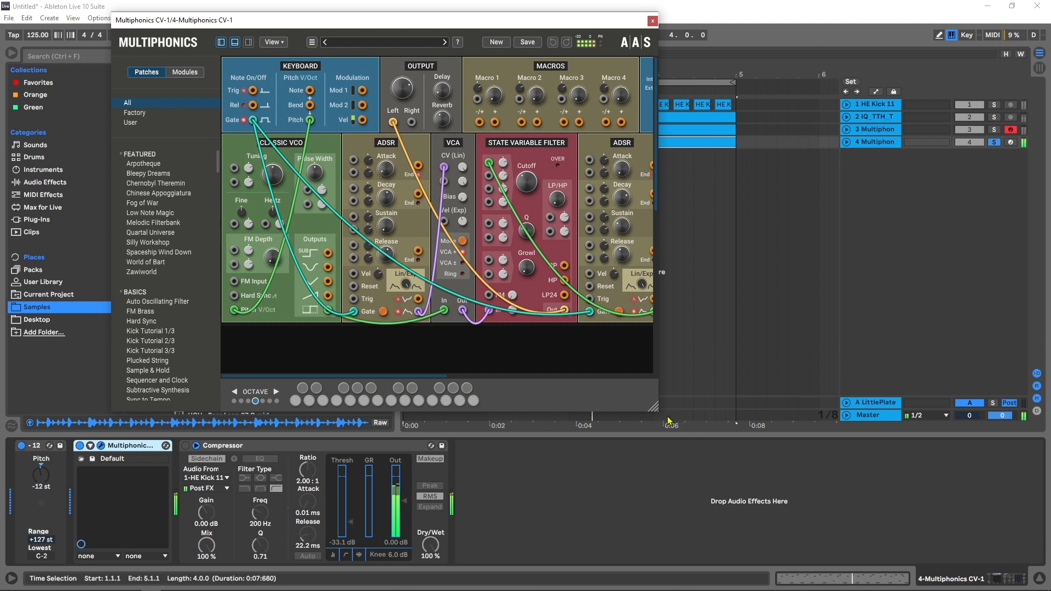
Step: Enlarge the Multiphonics window to show the whole patch and stop playback
left_click_drag(657, 409, 790, 466)
left_click_drag(836, 493, 836, 493)
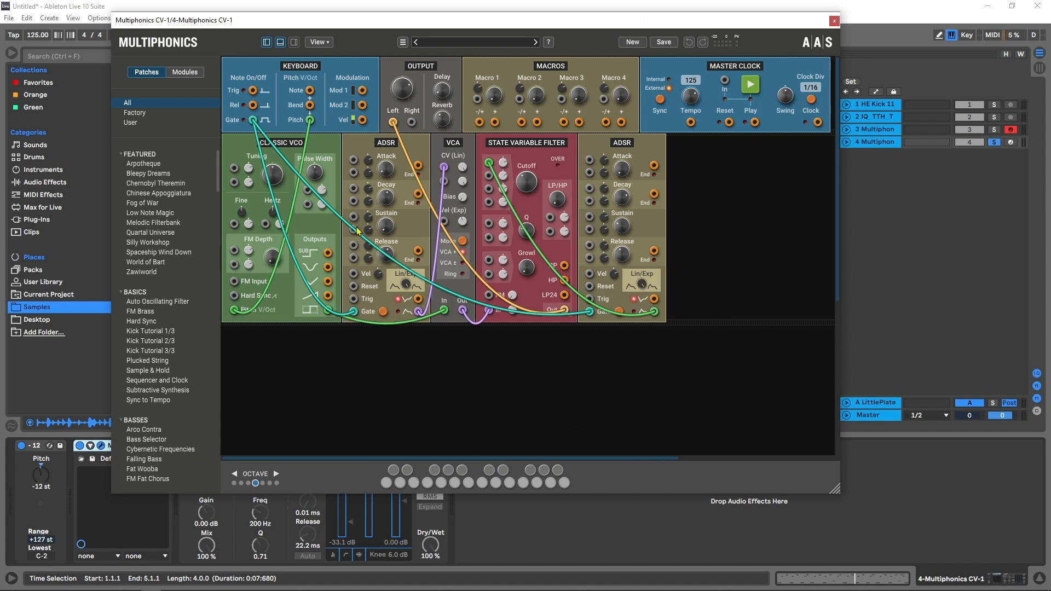
key("space")
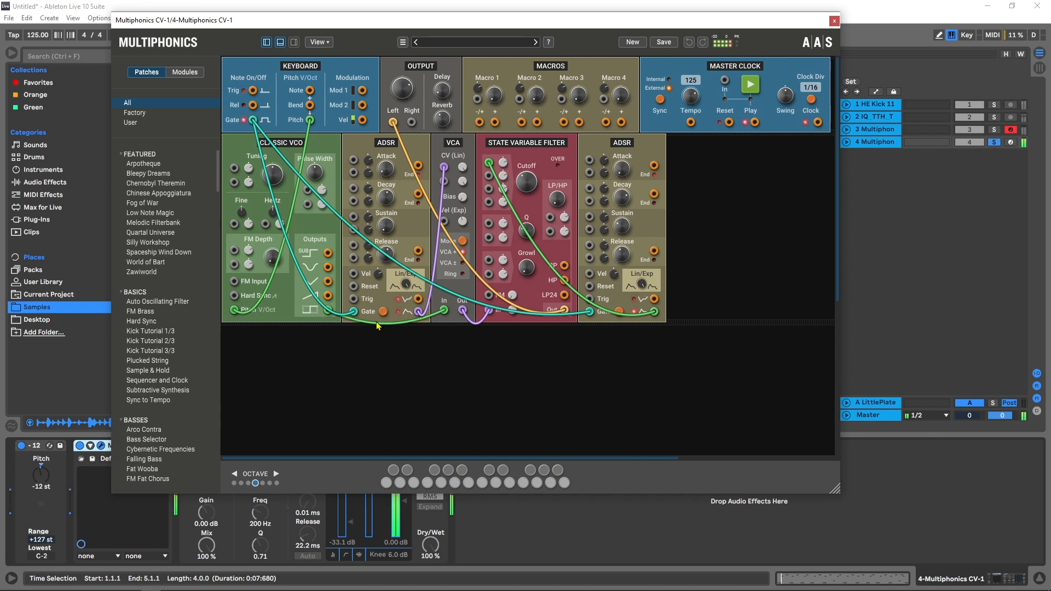
Step: Unplug the VCA input cable and patch the Classic VCO's sub output into the VCA input instead
left_click_drag(446, 313, 445, 344)
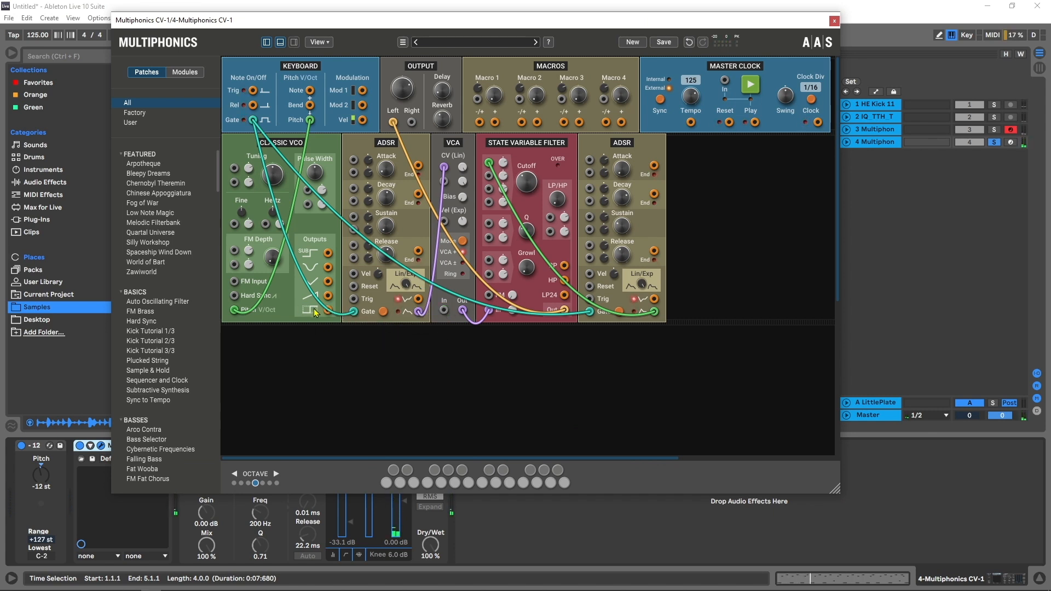
left_click_drag(329, 255, 445, 333)
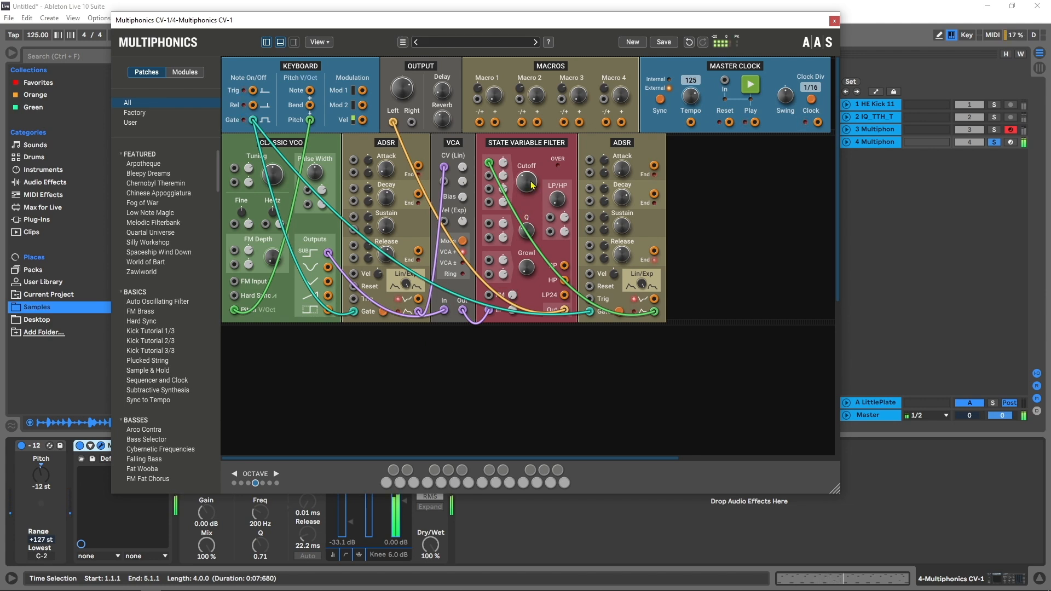
Step: Adjust the filter's Cutoff and Growl and the second ADSR's Decay and Sustain while auditioning
left_click_drag(531, 178, 524, 186)
left_click_drag(622, 197, 614, 206)
left_click_drag(623, 227, 623, 226)
left_click_drag(527, 182, 526, 190)
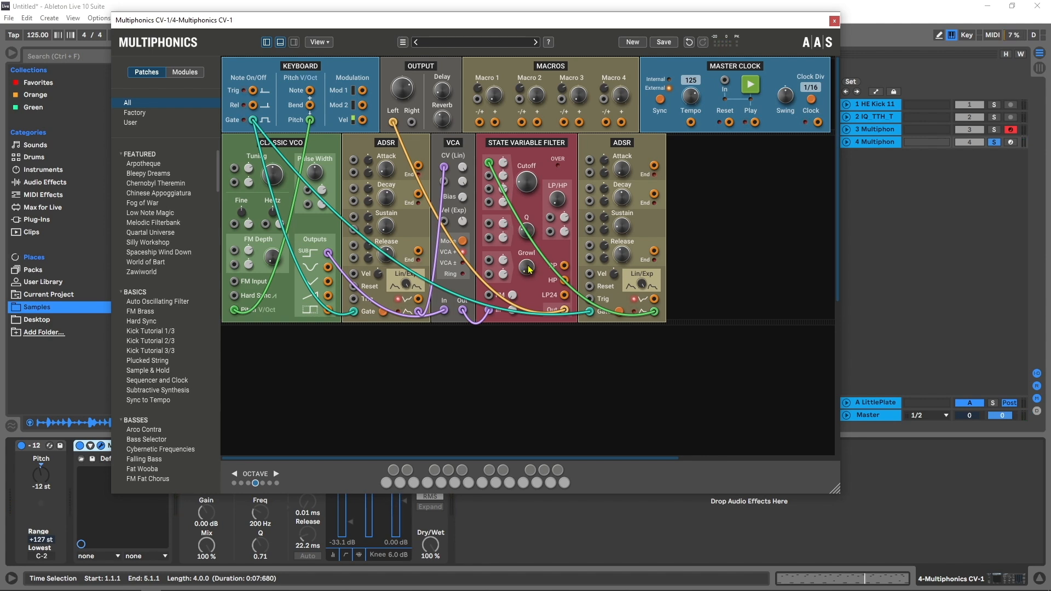
key("space")
mouse_move(529, 270)
left_mouse_down()
mouse_move(529, 241)
mouse_move(527, 268)
left_mouse_up()
left_click_drag(628, 197, 628, 196)
Step: Toggle track 4's solo and reposition the Multiphonics window over the session
left_click(996, 142)
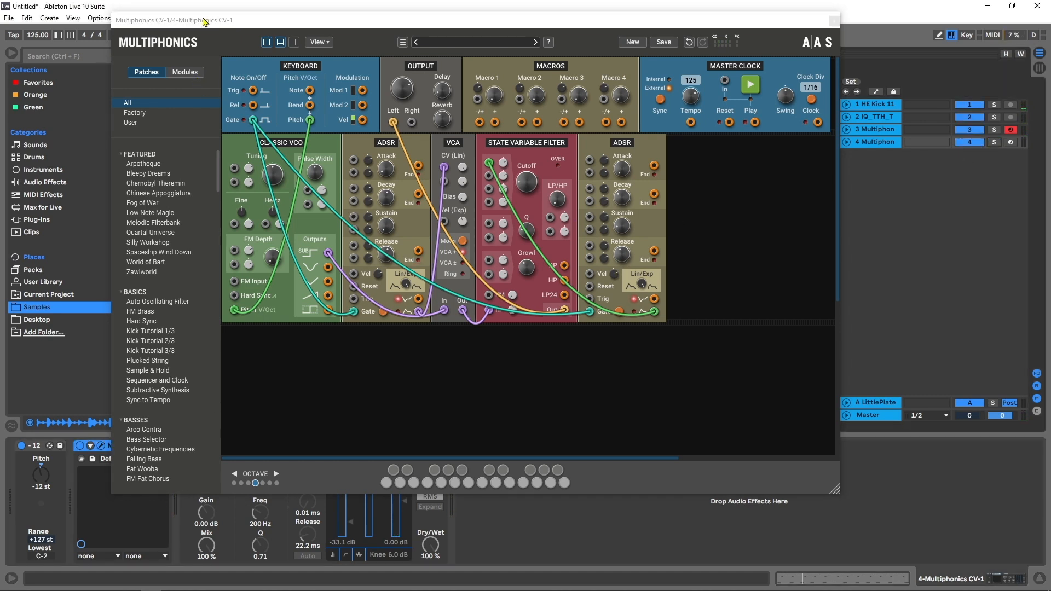
left_click_drag(205, 20, 433, 15)
left_click(186, 445)
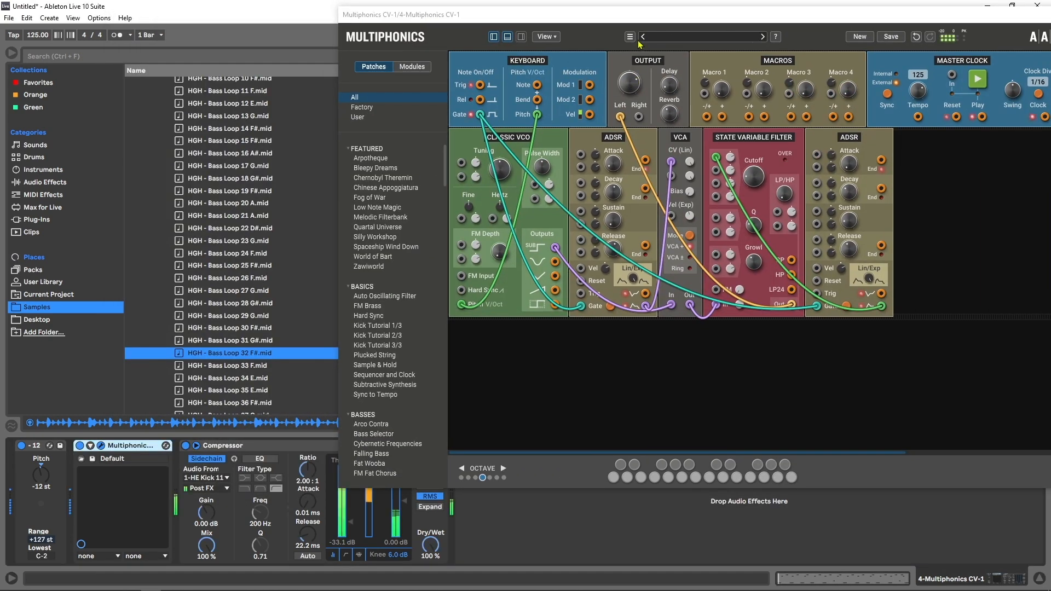
left_click_drag(646, 15, 435, 39)
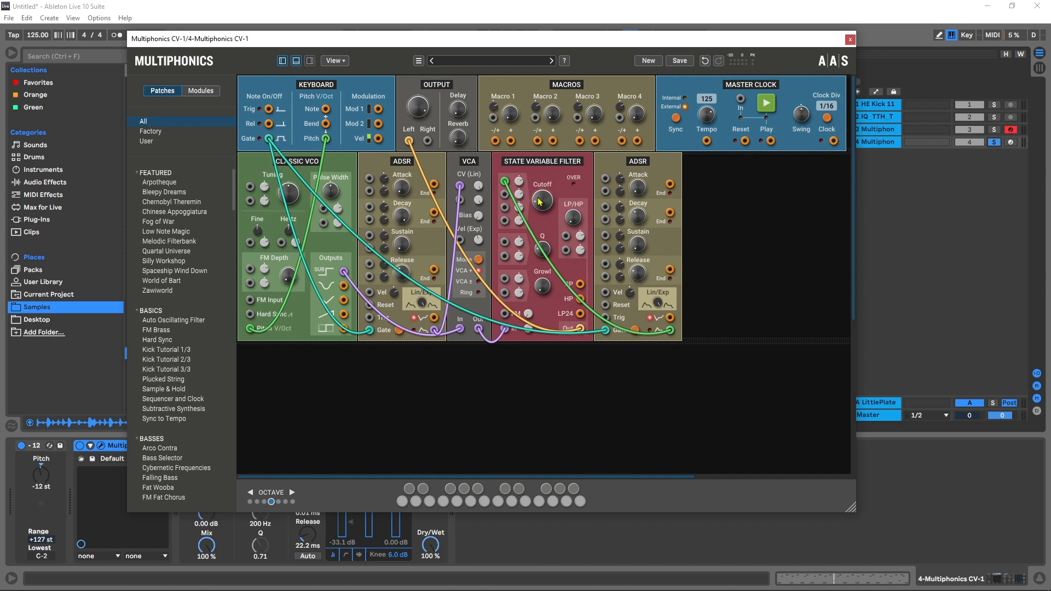
left_click(994, 143)
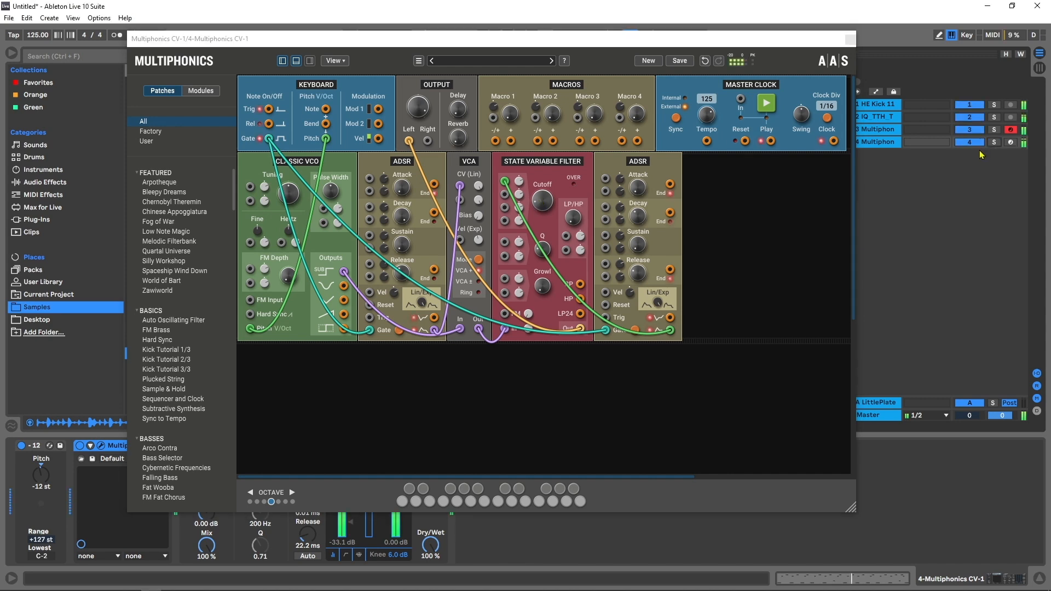